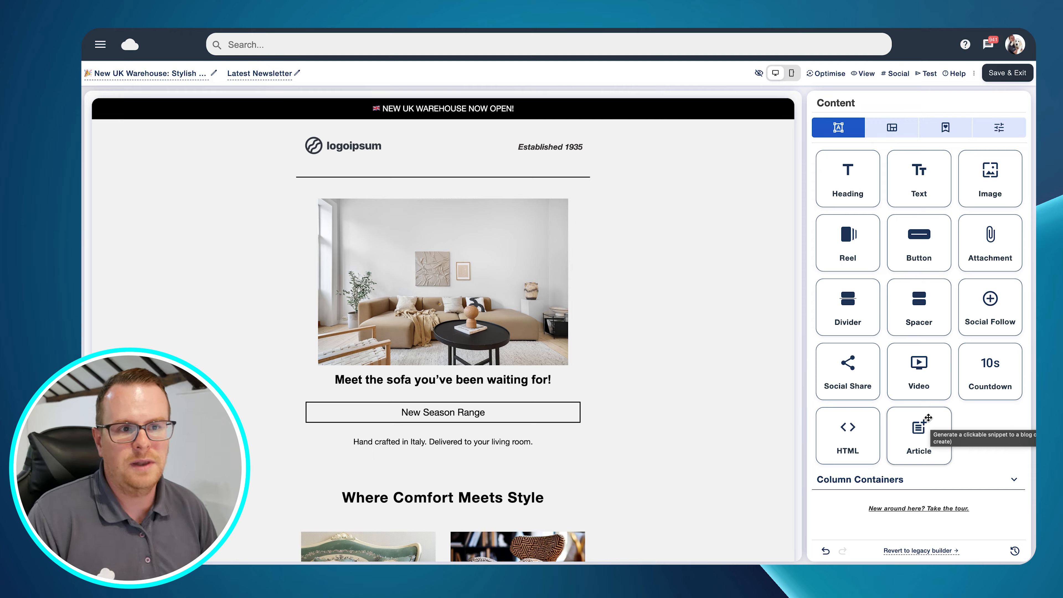
Insert the First Name merge field followed by a comma at the start of the email's preview text
left_click(146, 75)
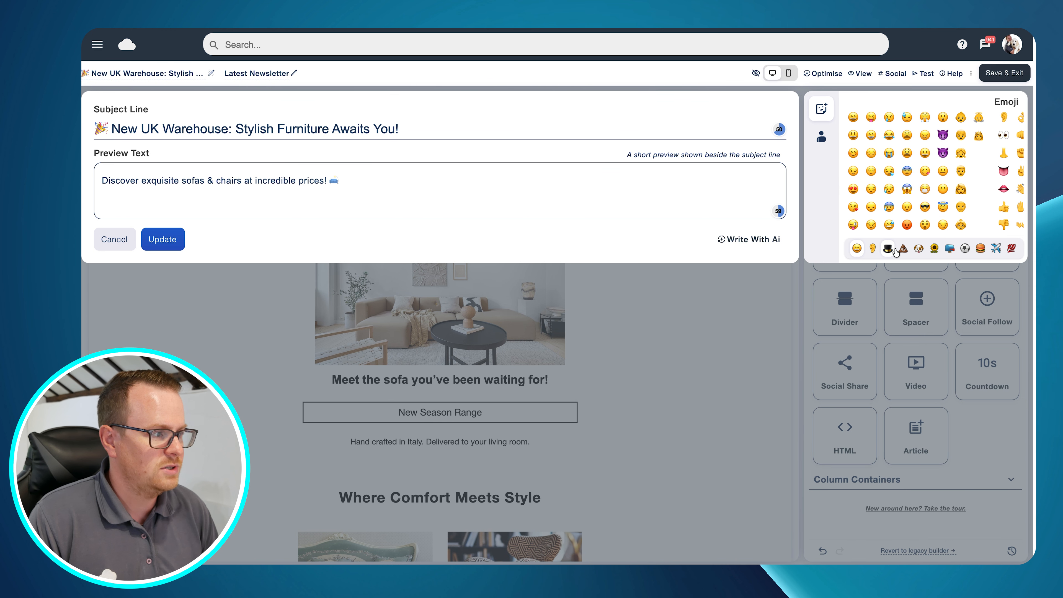
left_click(822, 137)
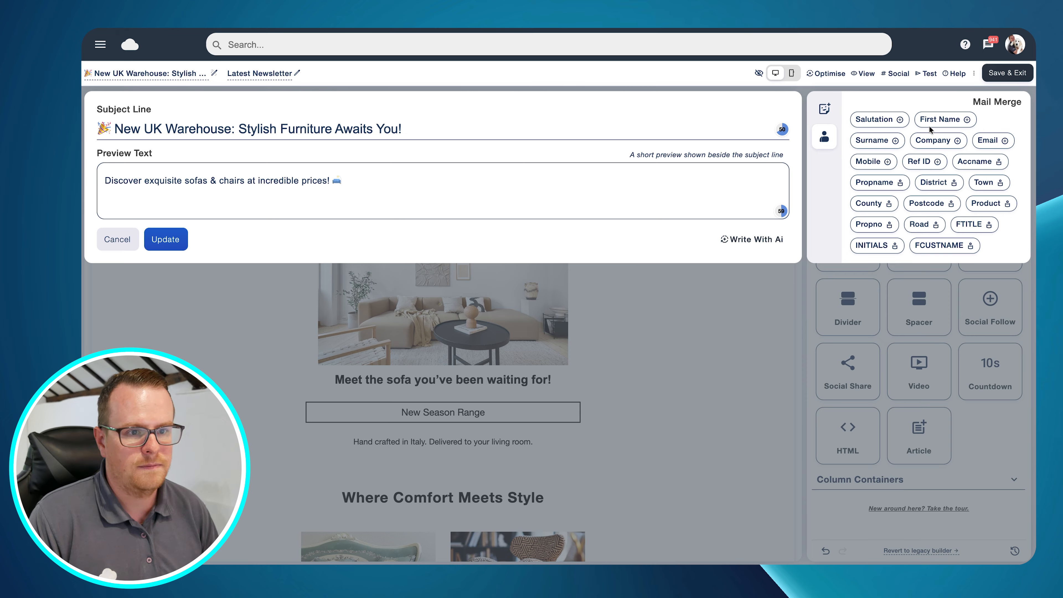
left_click(942, 119)
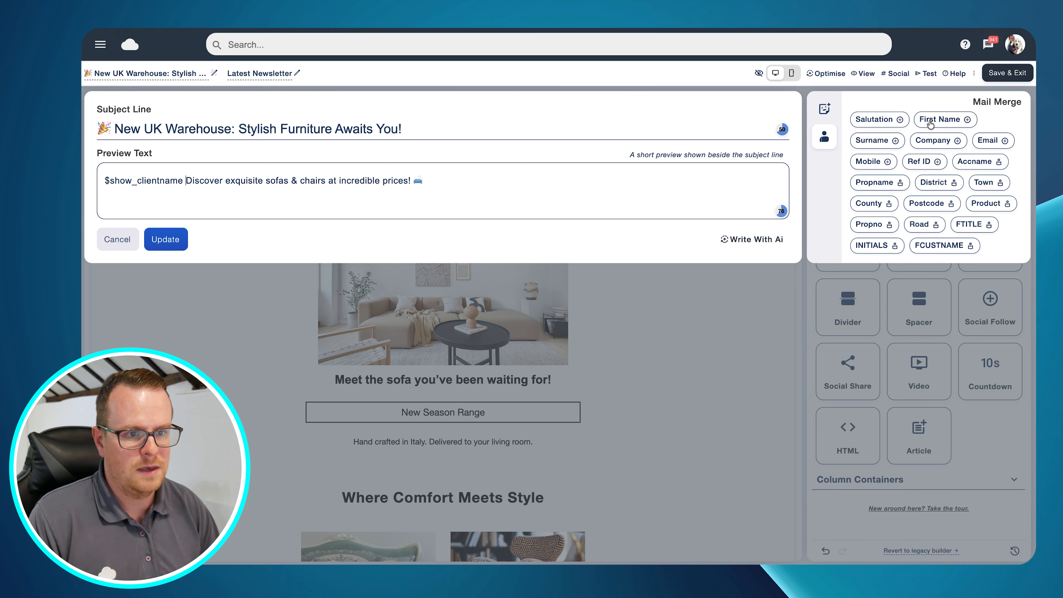
left_click(183, 181)
type(",")
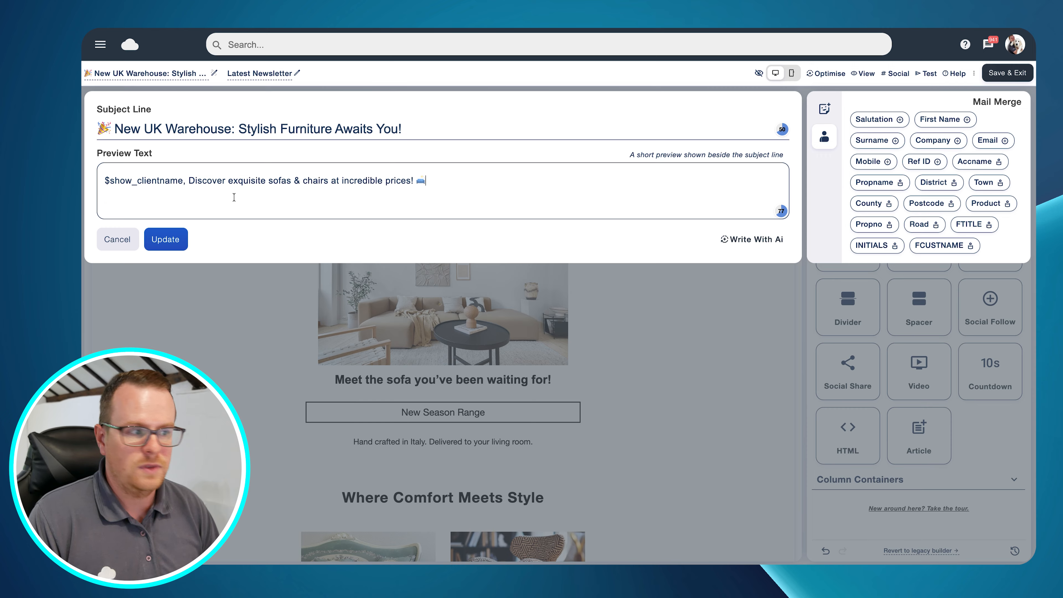
Generate the subject line and preview text with AI, apply them, and keep Latest Newsletter as the campaign name
left_click(746, 242)
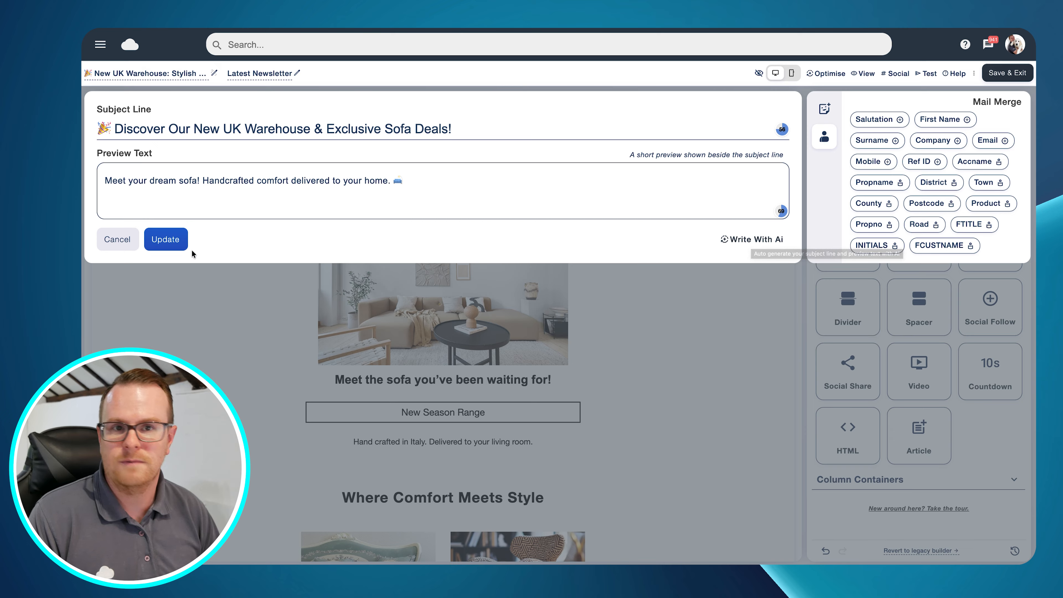
left_click(176, 247)
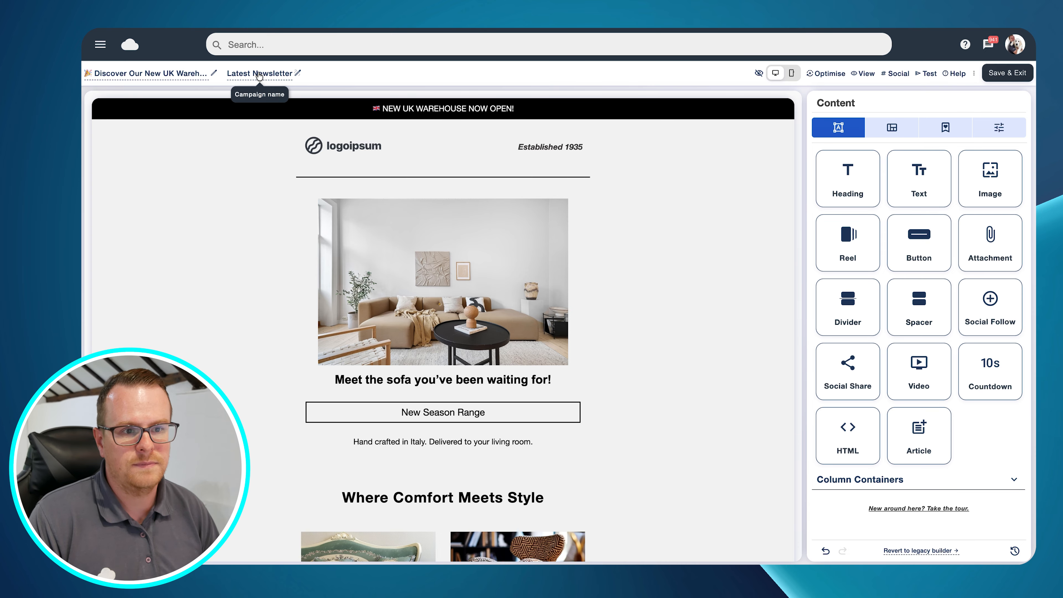
left_click(261, 74)
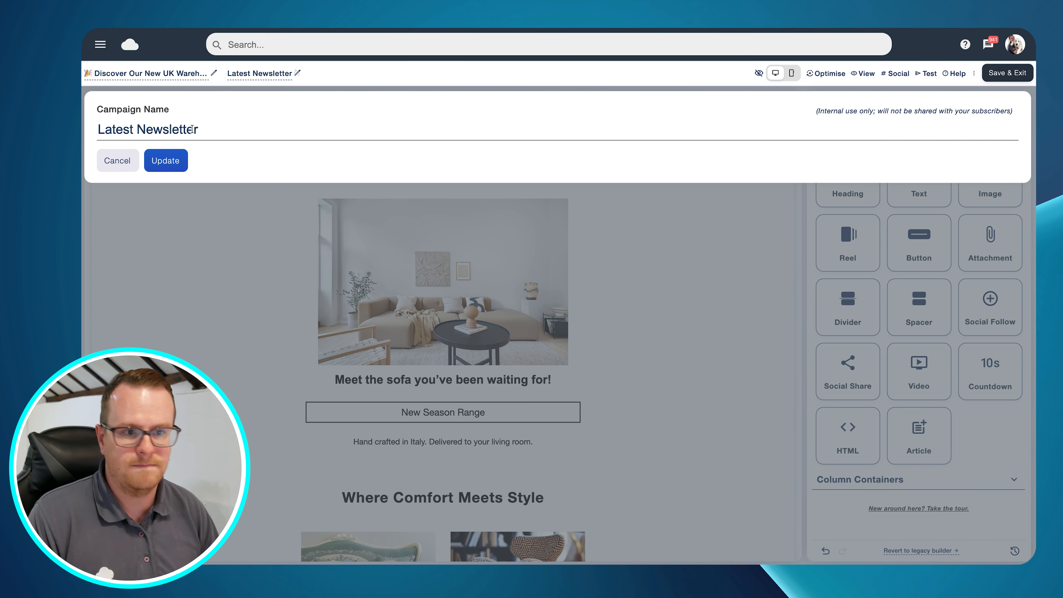
left_click(167, 162)
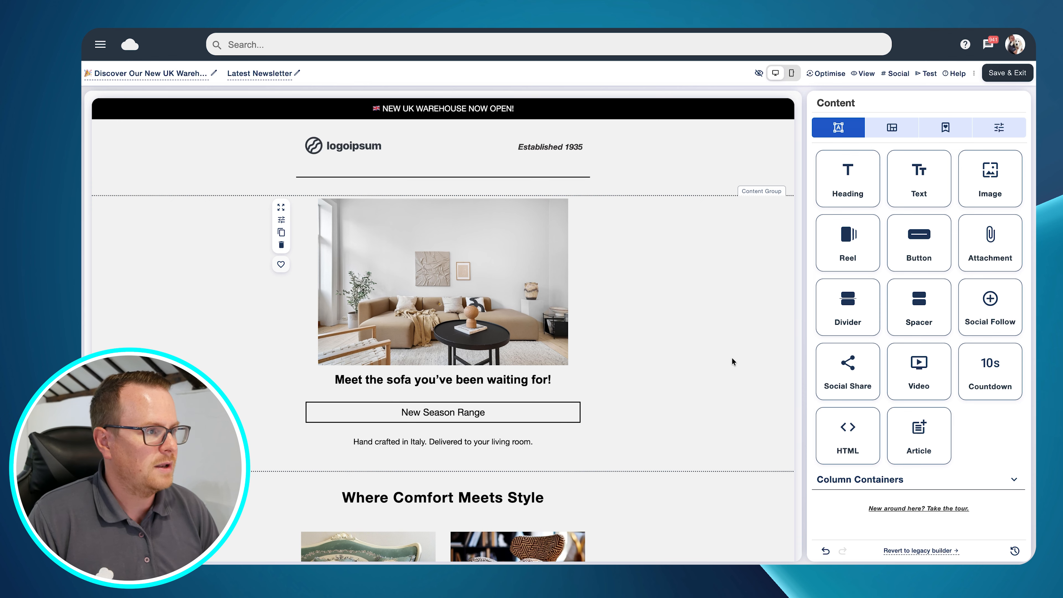
Preview the newsletter in the mobile layout, look through its content, and return to the desktop layout
left_click(792, 74)
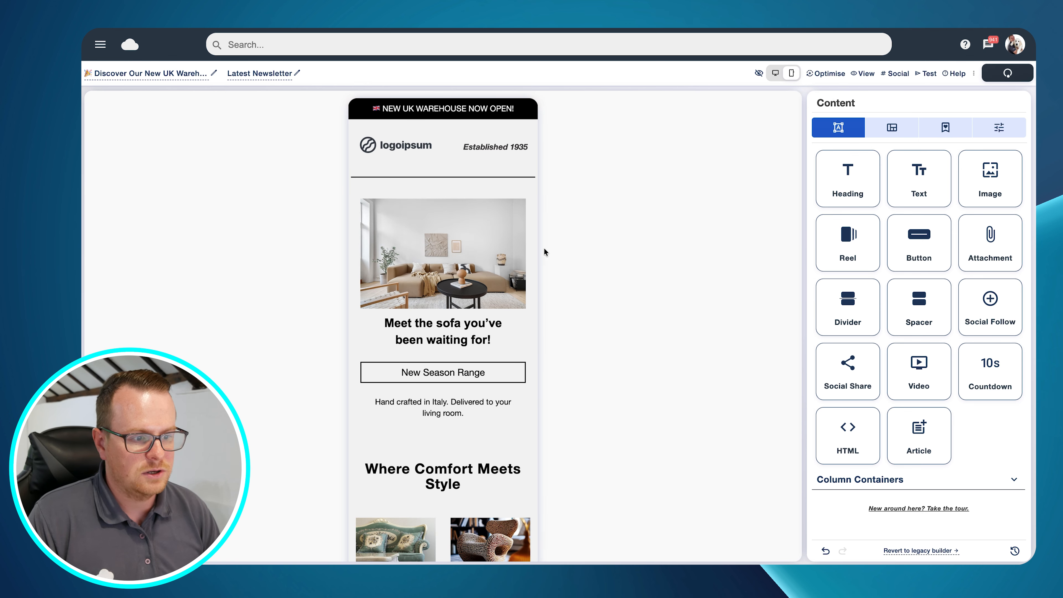
scroll(463, 223, "down", 5)
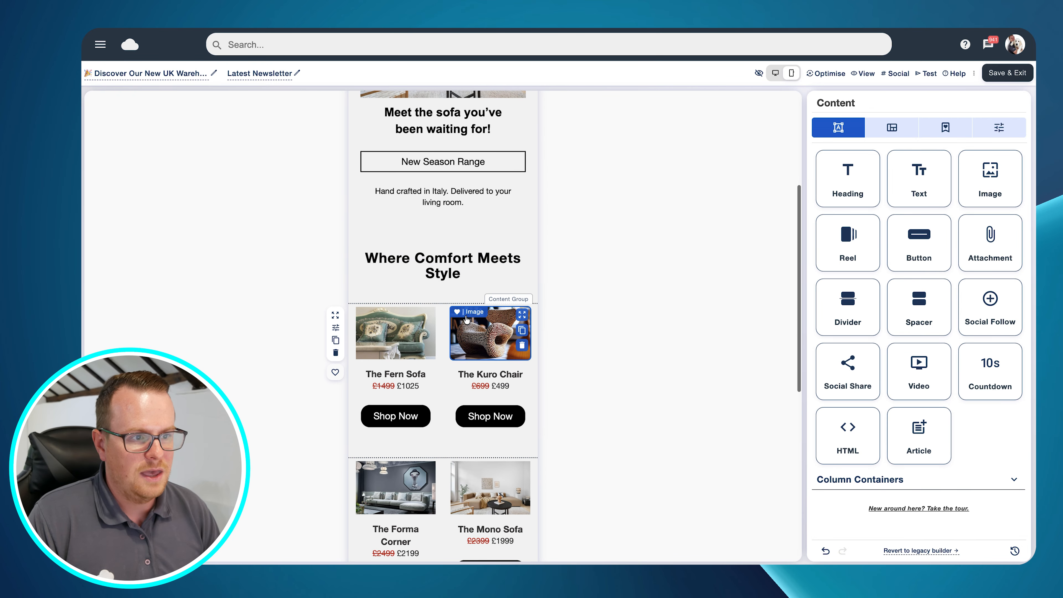
scroll(397, 372, "up", 2)
scroll(397, 372, "up", 3)
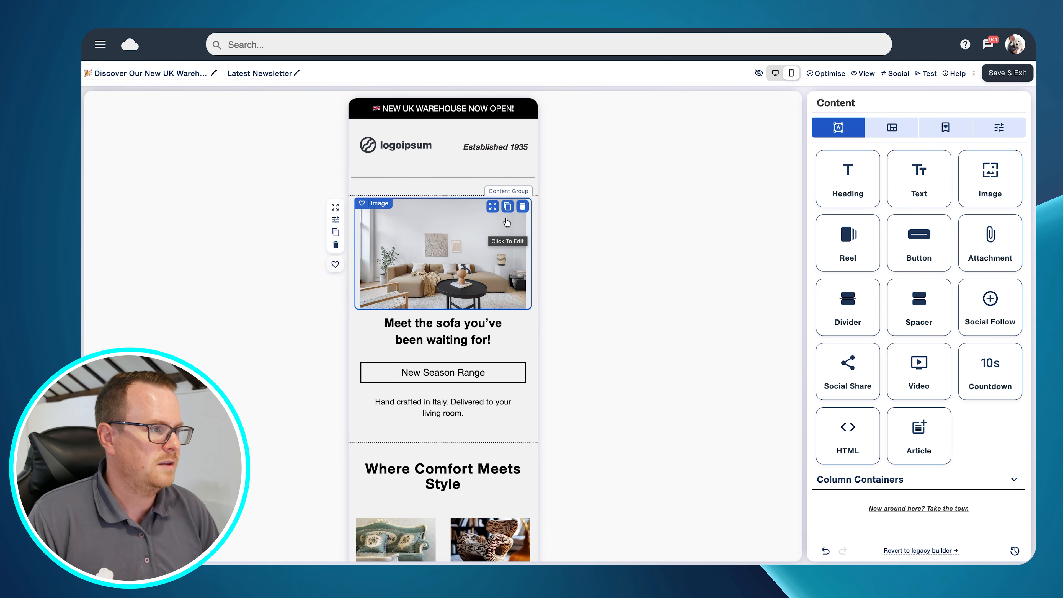
left_click(775, 74)
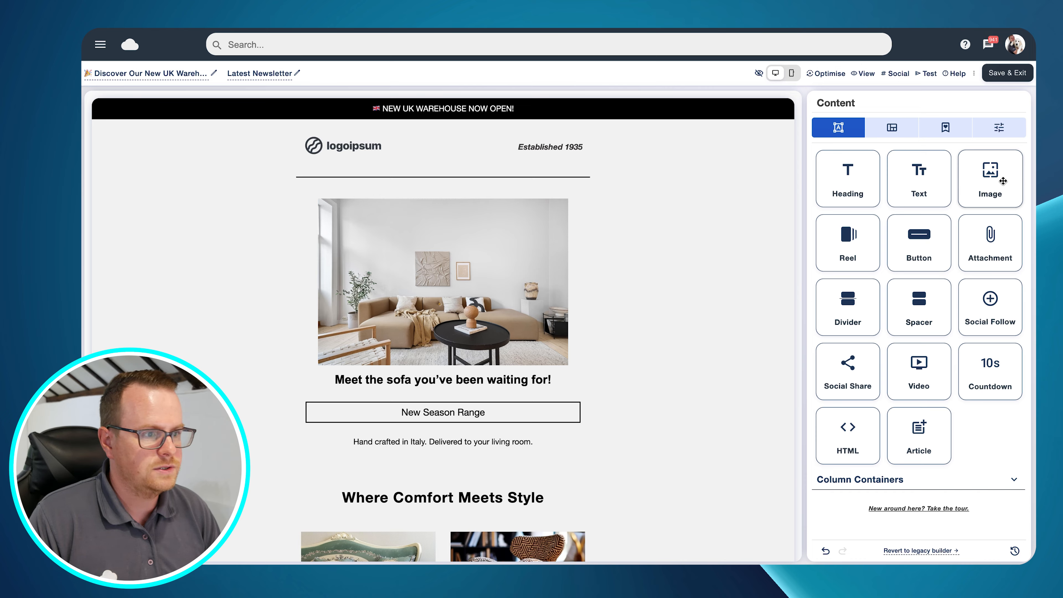
Add an image block in a second column beside the sofa content, with a heading and a button below it
left_click_drag(1007, 180, 578, 254)
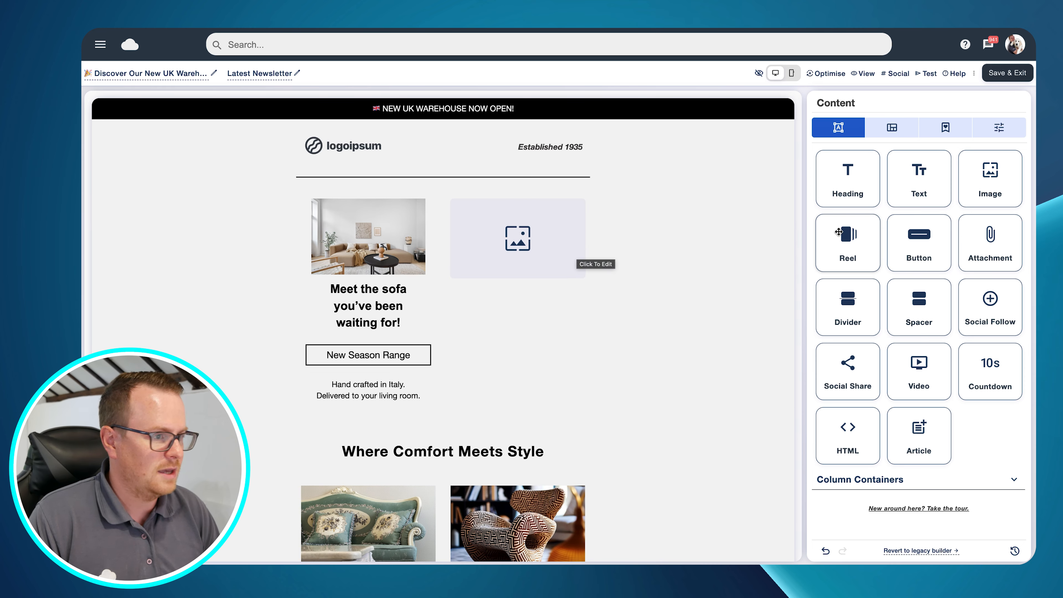
left_click_drag(861, 191, 595, 278)
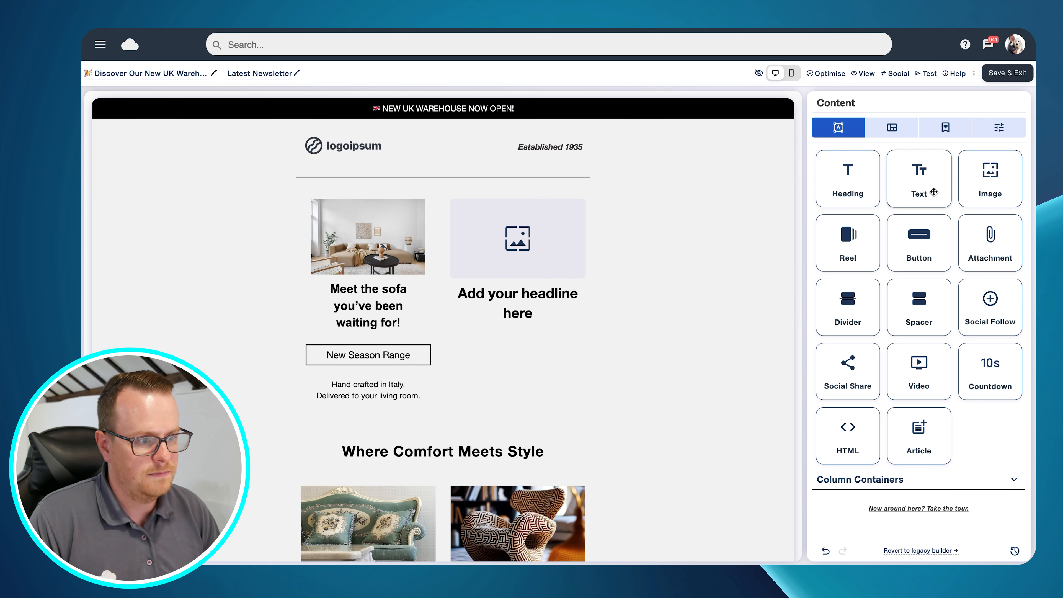
left_click_drag(917, 250, 547, 339)
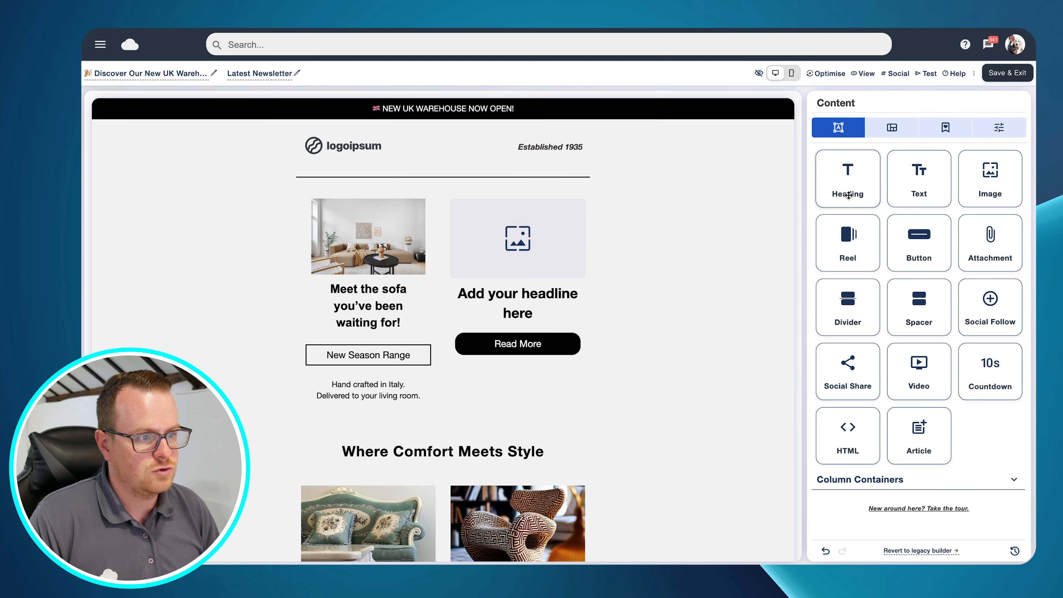
Add a heading in a new content group above "Where Comfort Meets Style", with a text block beneath it
left_click_drag(848, 195, 484, 426)
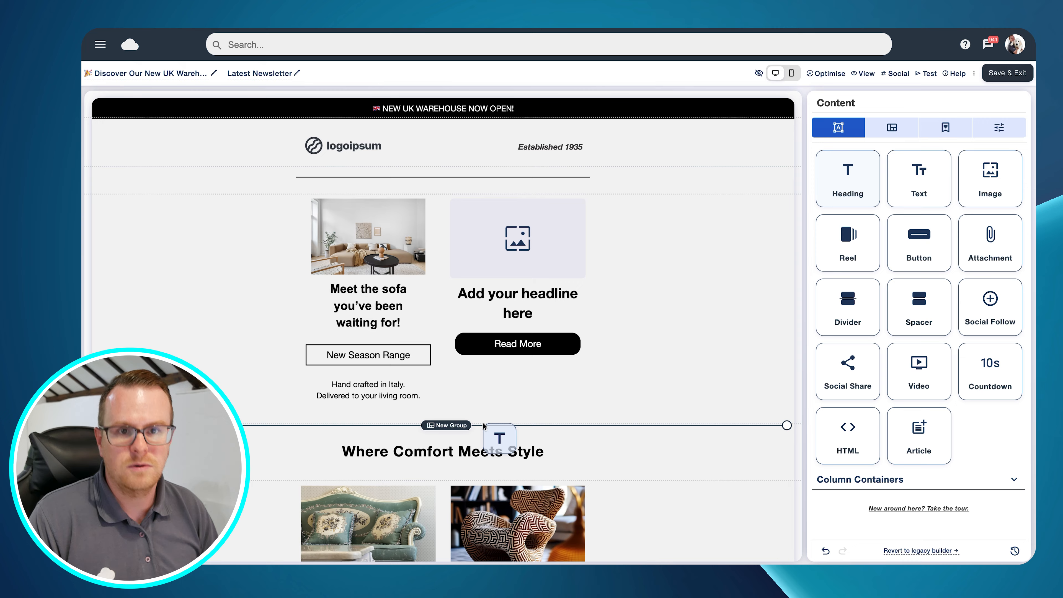
left_click_drag(484, 425, 483, 423)
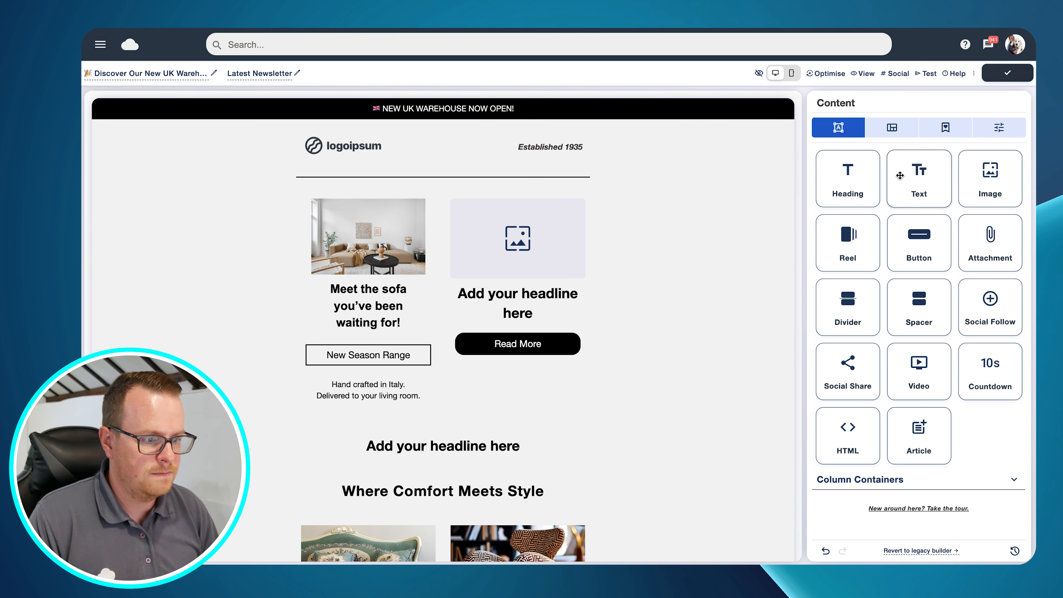
left_click_drag(900, 175, 492, 448)
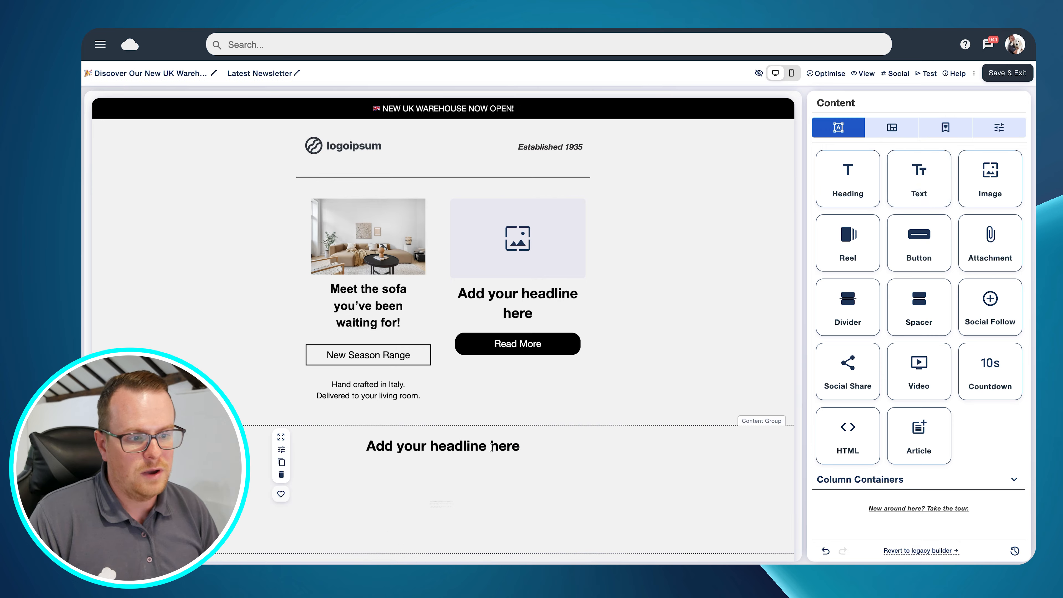
Insert a two-column container above the new full-width headline, and delete that content group again
scroll(493, 447, "down", 1)
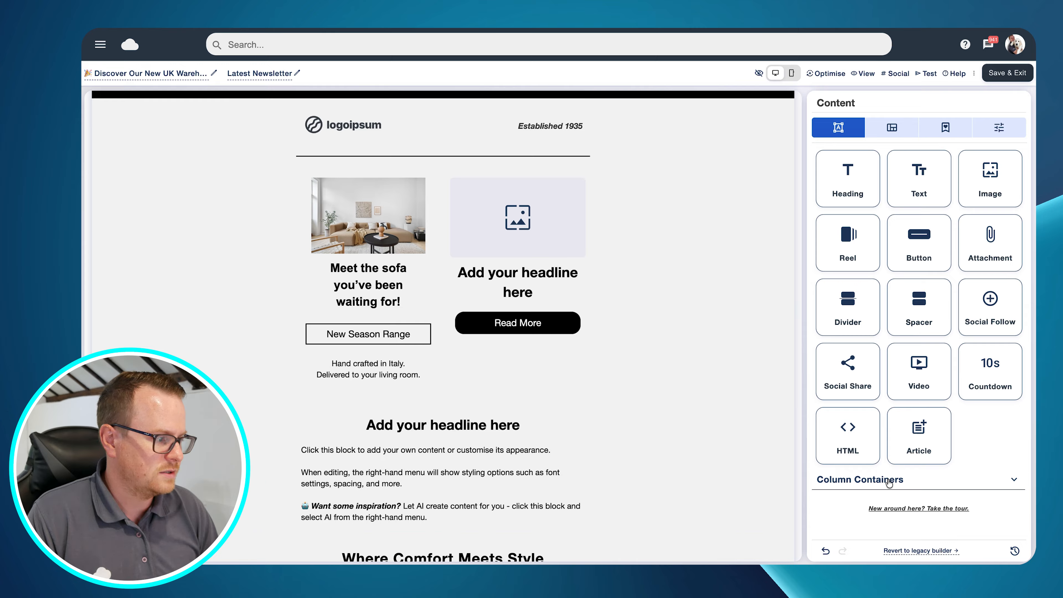
left_click(870, 483)
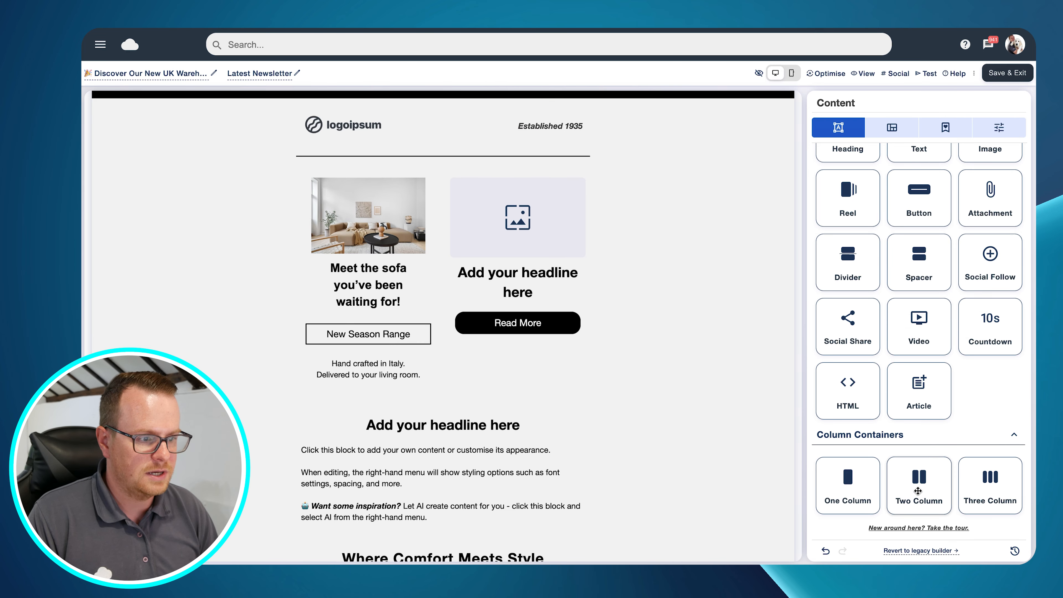
left_click_drag(918, 491, 565, 416)
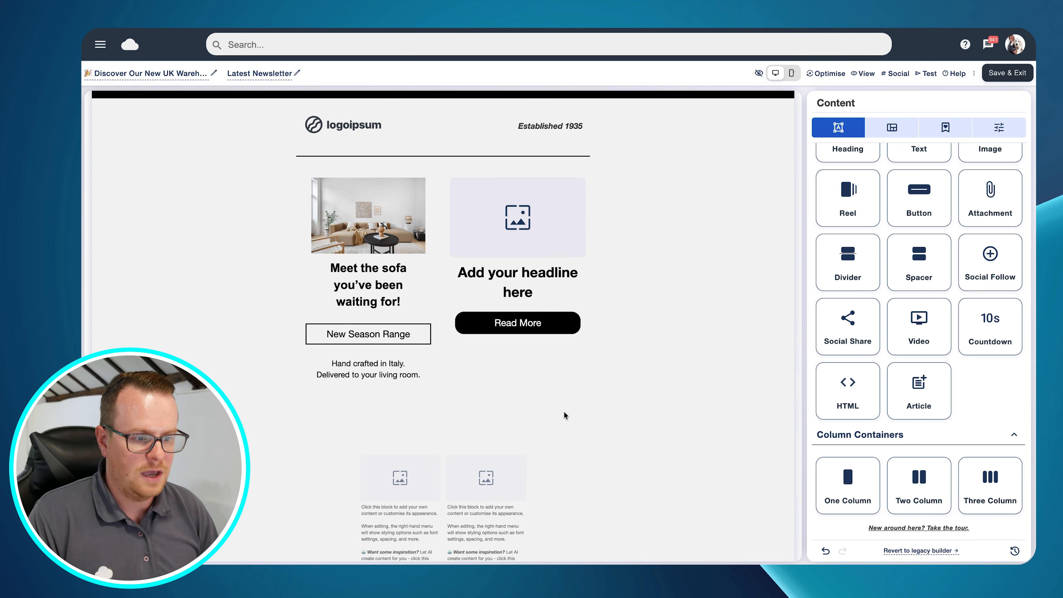
scroll(565, 415, "down", 2)
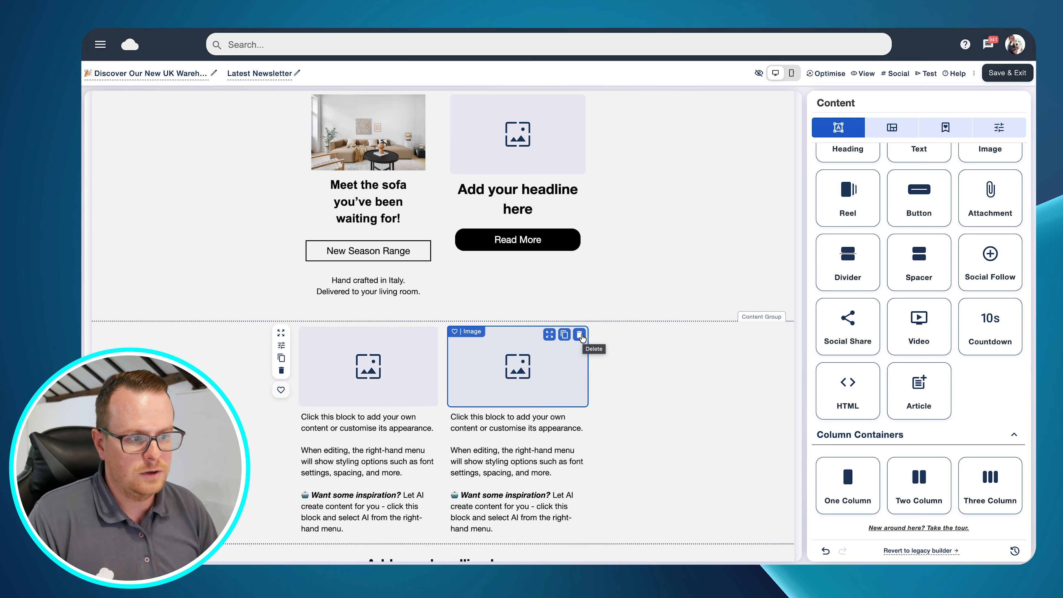
left_click(282, 371)
left_click(592, 382)
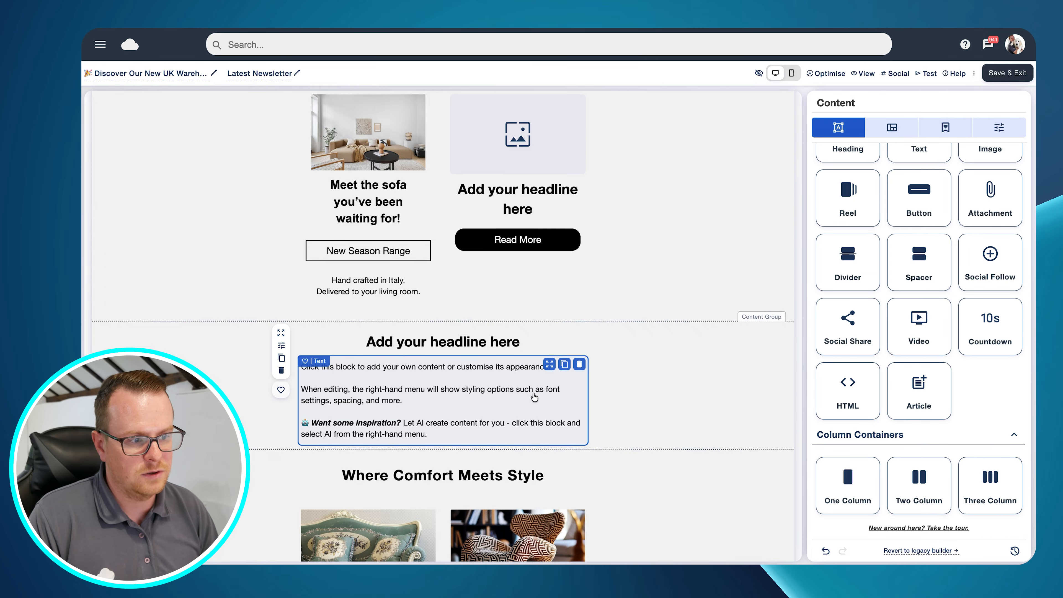
Delete the text block under the full-width headline and add a text block in a new group above the sofa content
left_click(580, 365)
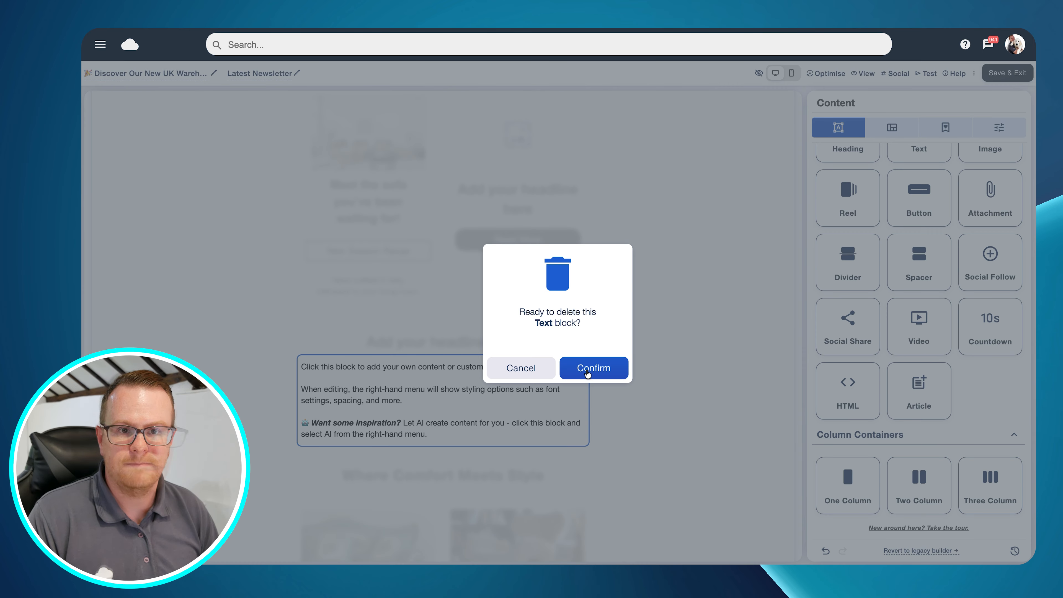
left_click(592, 370)
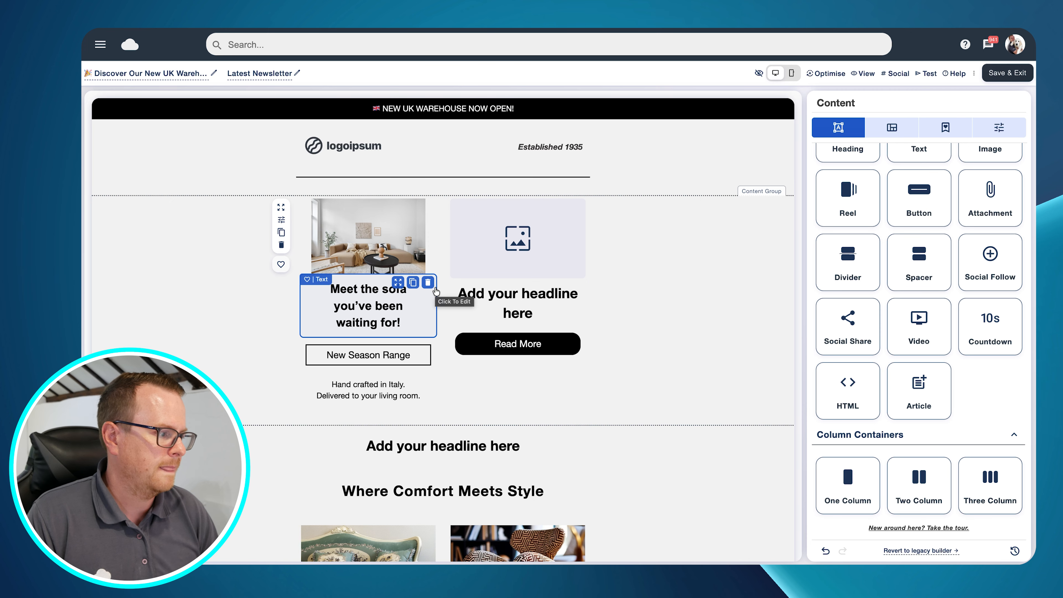
scroll(879, 348, "up", 2)
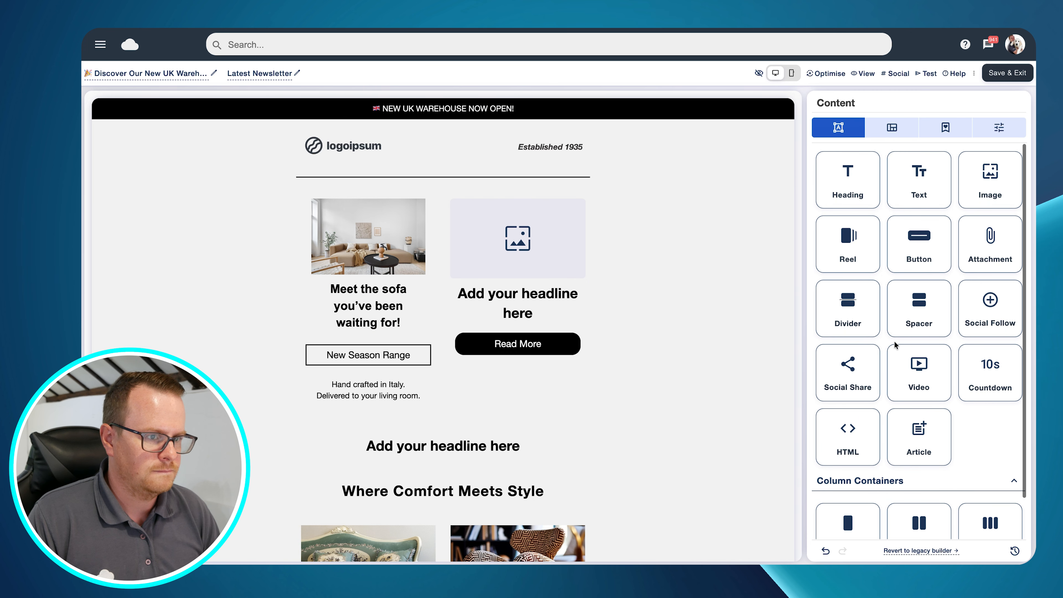
left_click_drag(917, 195, 517, 202)
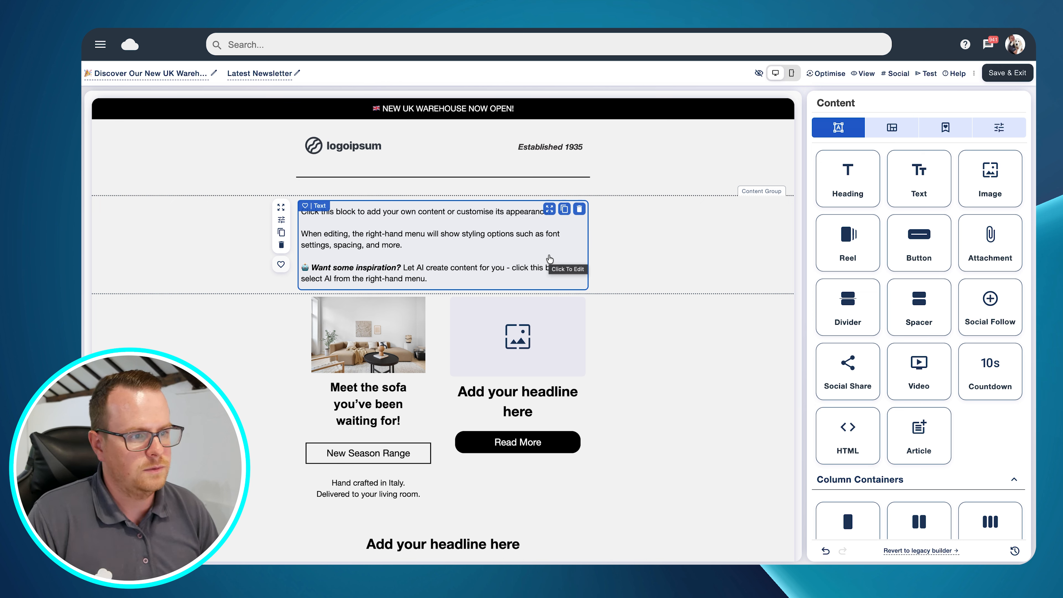
Append the lines "Here is my new text" and "And another line" to the end of the new text block
left_click(474, 256)
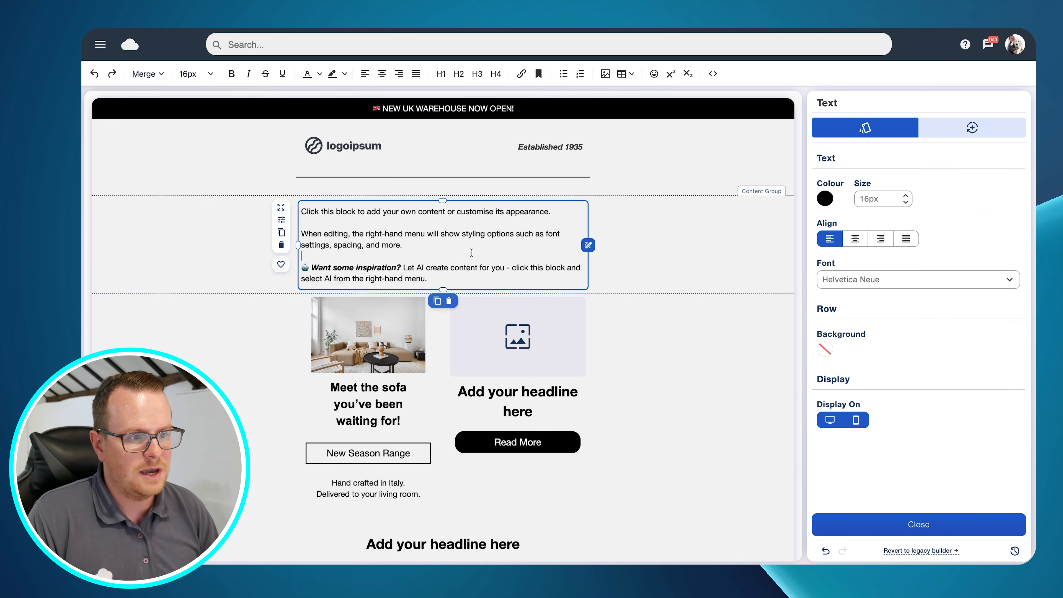
left_click(433, 278)
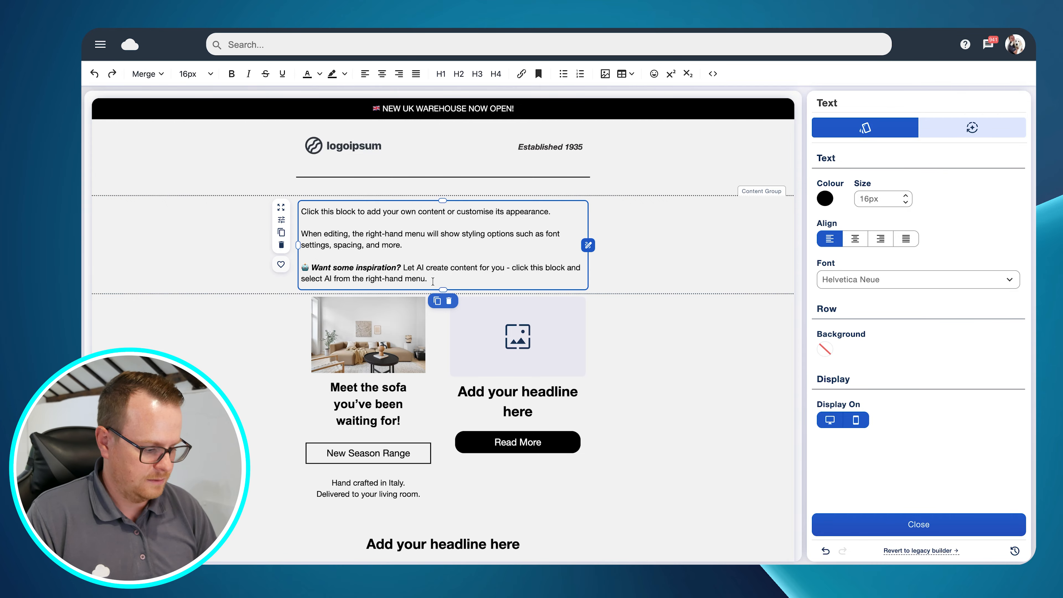
key("Return")
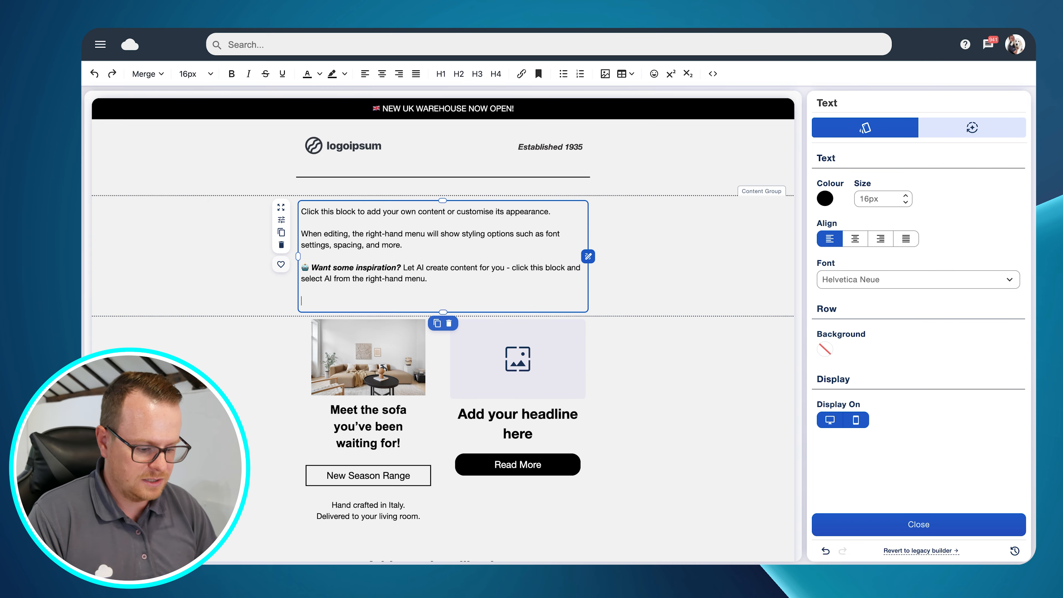
type("Here")
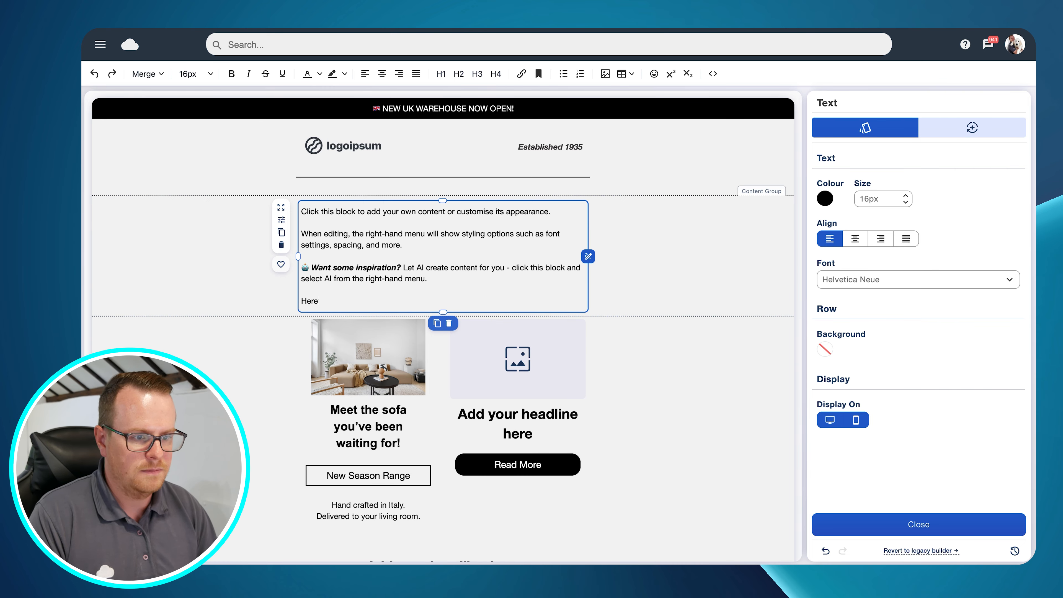
type(" is my new t")
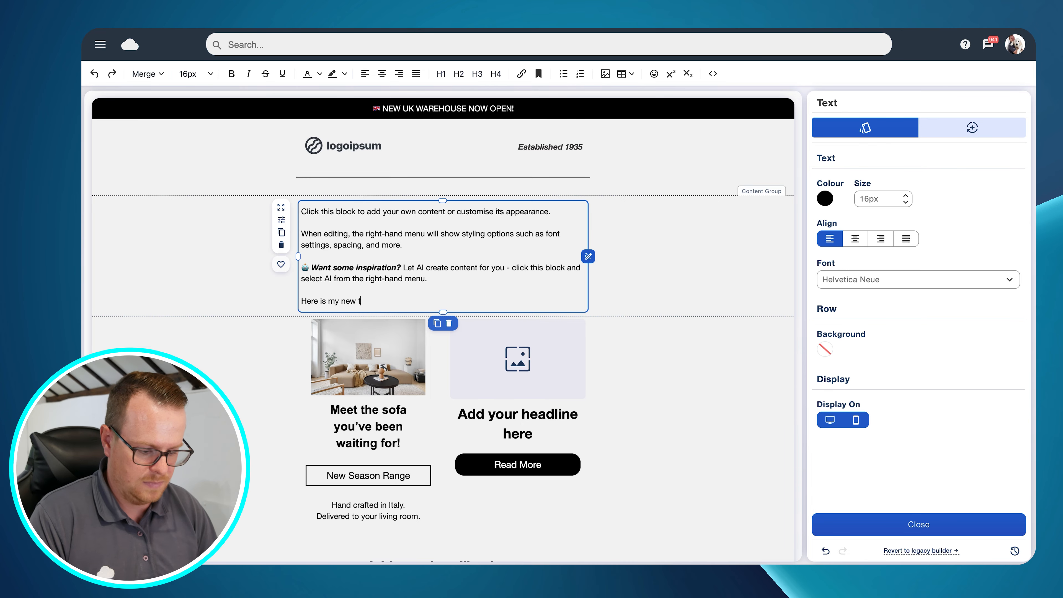
type("ext")
key("Return")
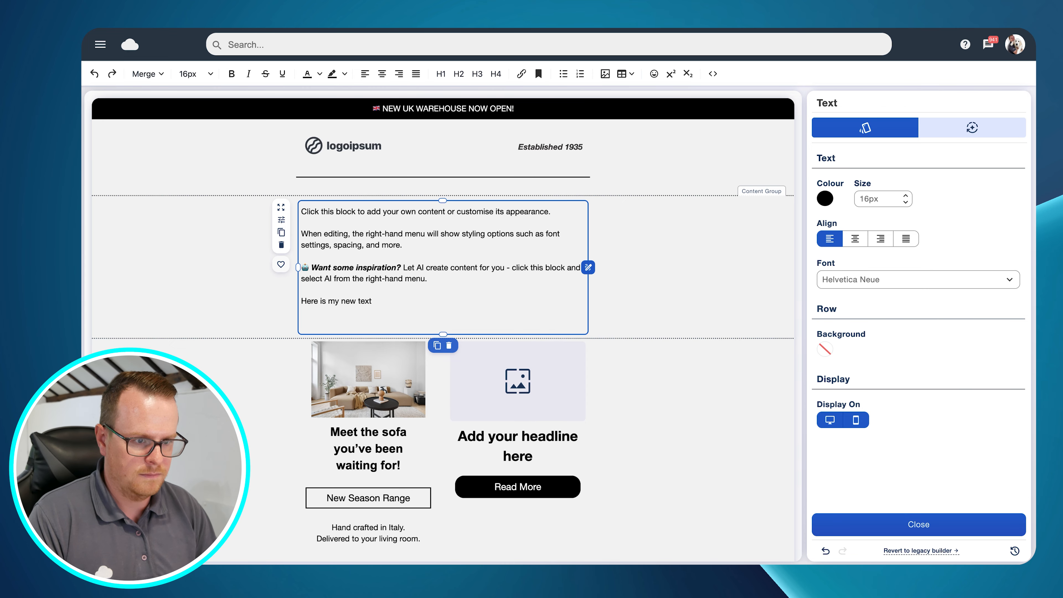
type("And anot")
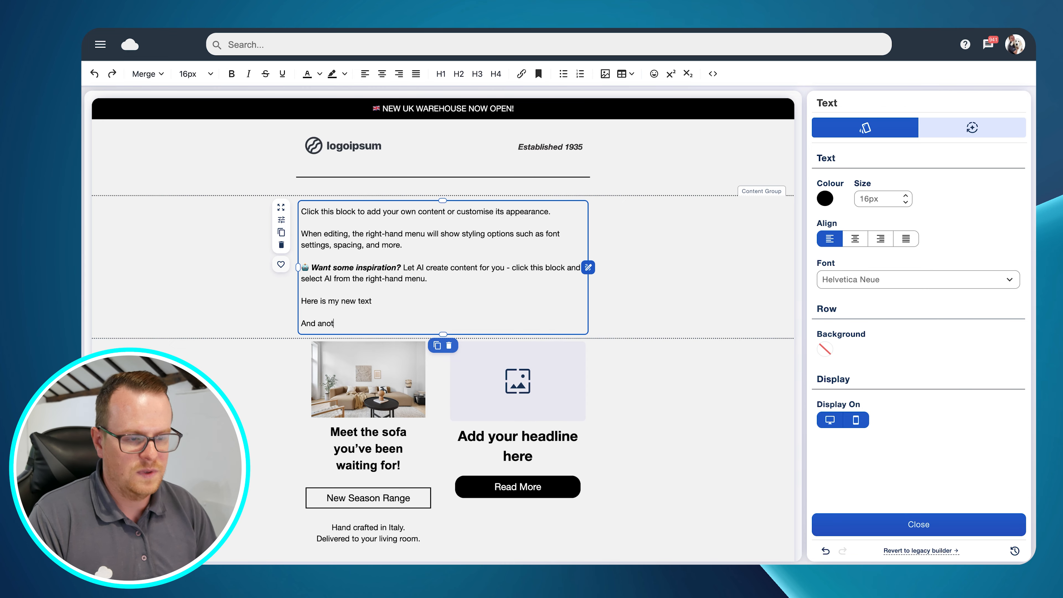
type("her line")
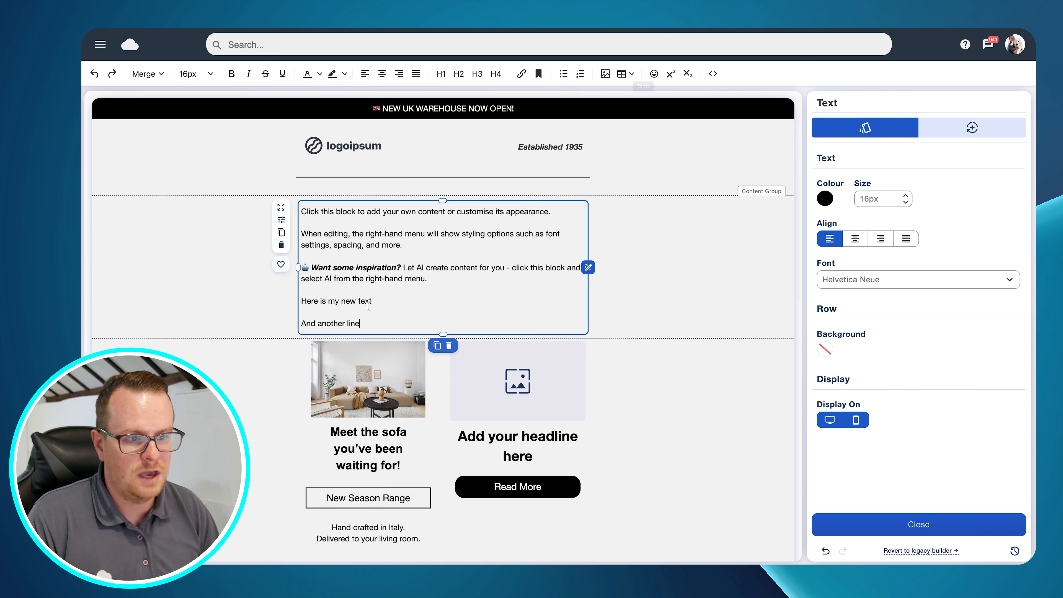
Make the line "Here is my new text" bold and finish editing the text block
left_click_drag(372, 301, 296, 303)
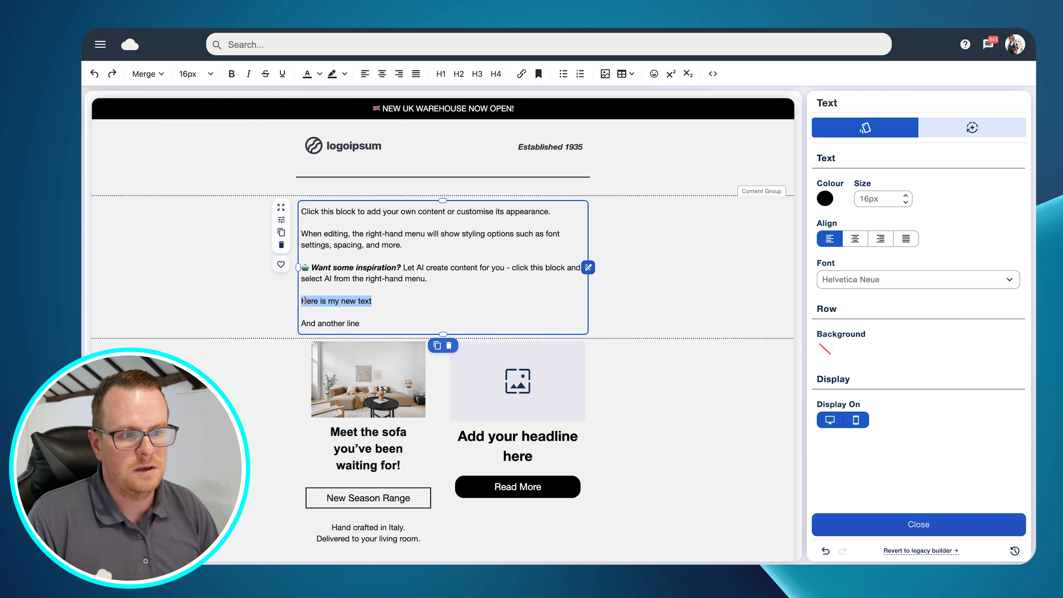
left_click(231, 73)
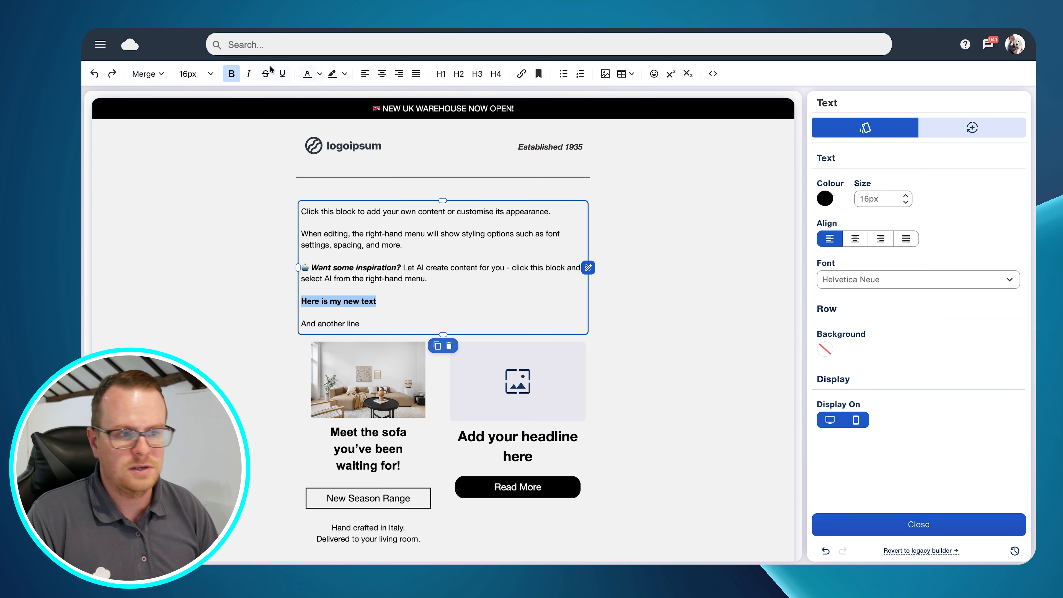
left_click(920, 525)
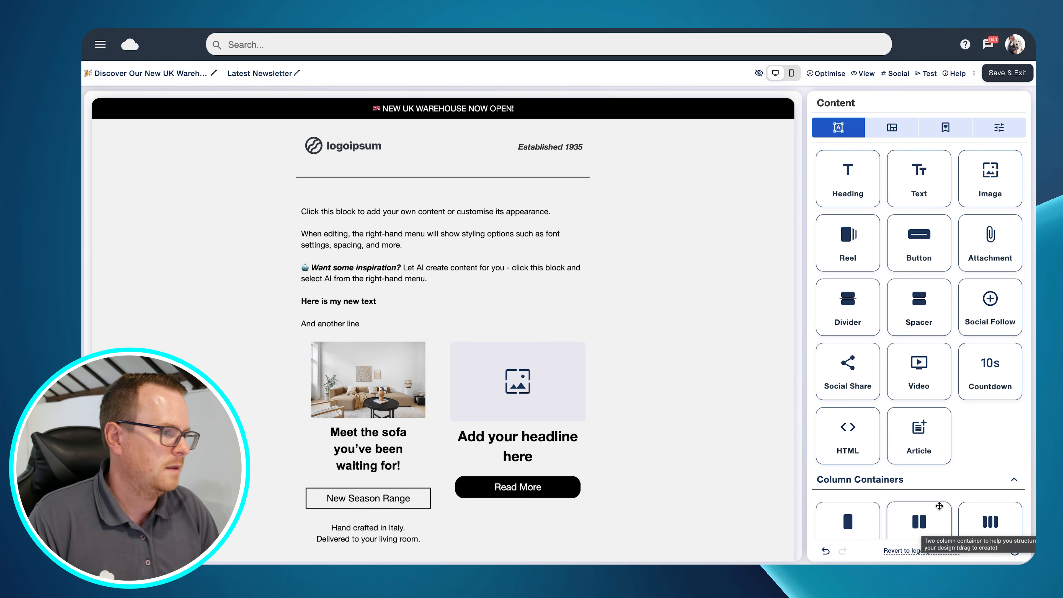
Add an image block above the new text using the beige sofa living-room photo, and shrink the image slightly within its block
left_click_drag(982, 184, 486, 209)
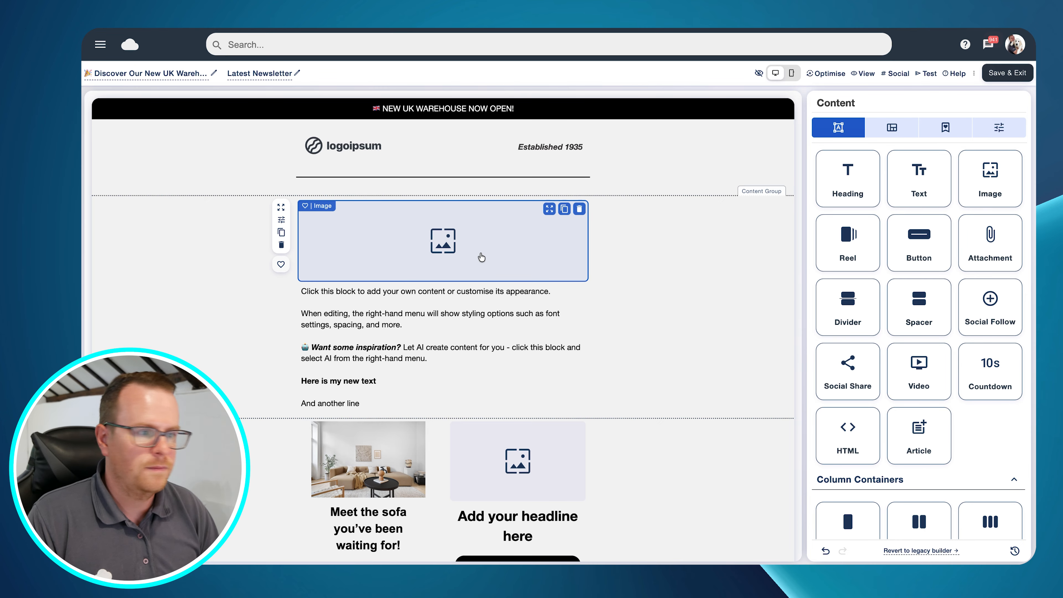
left_click(441, 240)
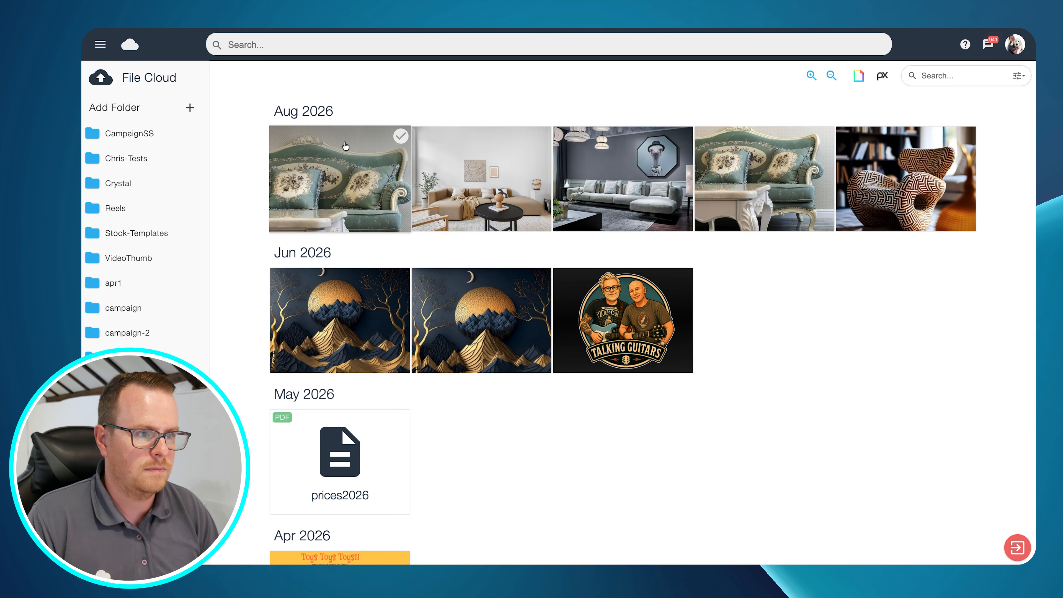
left_click(429, 151)
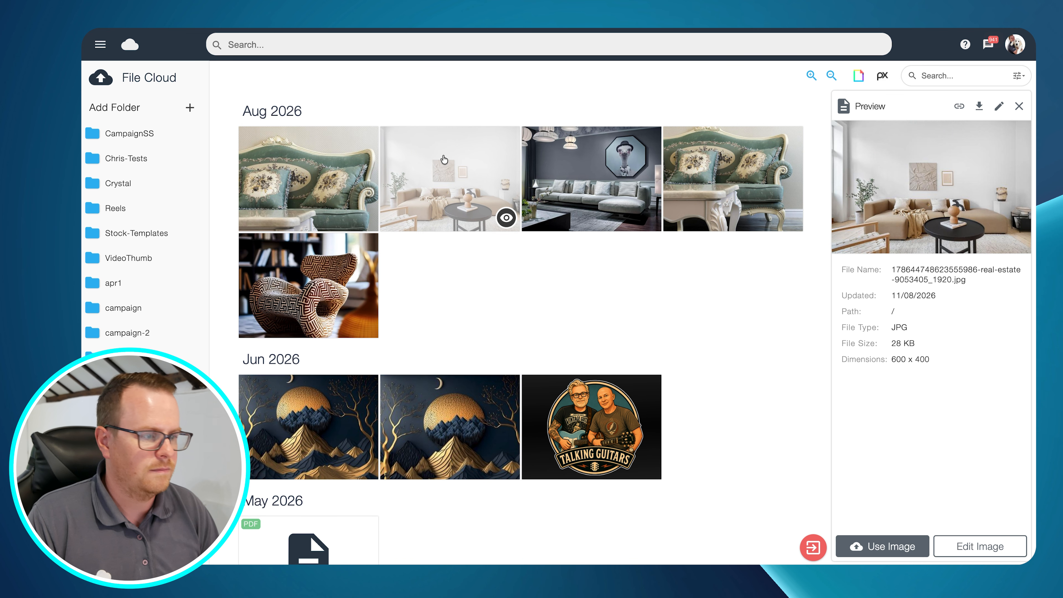
left_click(865, 553)
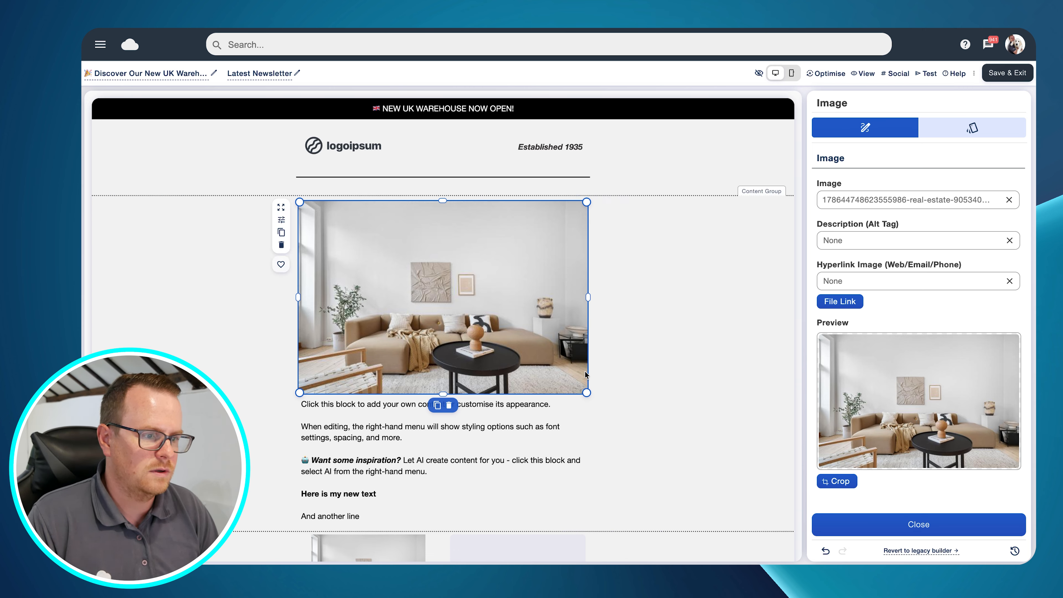
mouse_move(567, 367)
left_mouse_down()
mouse_move(550, 345)
mouse_move(577, 361)
mouse_move(562, 360)
left_mouse_up()
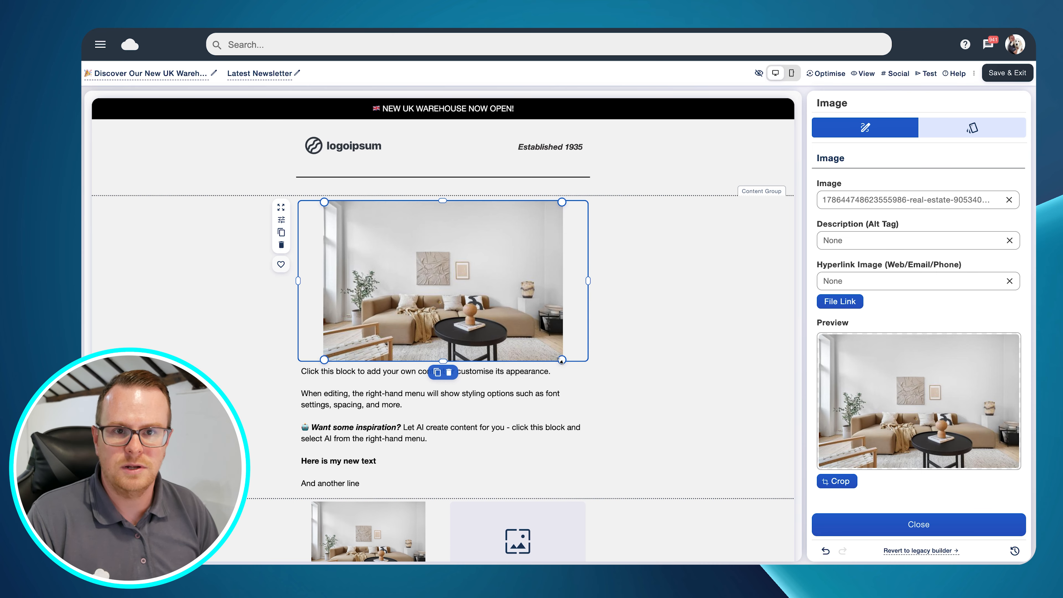
left_click(822, 529)
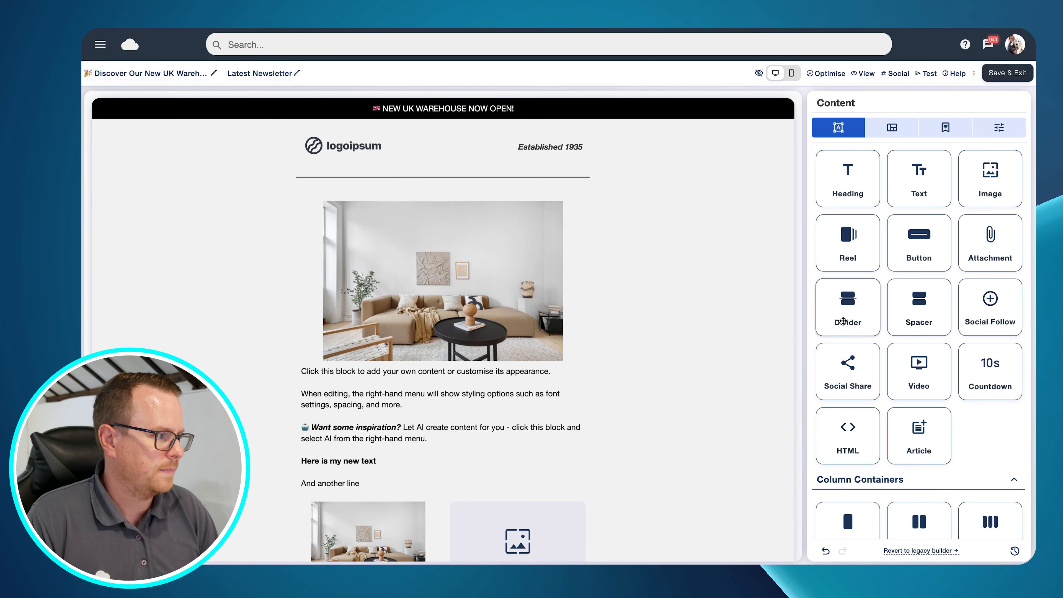
Add a button between the sofa image and the text, and label it "Click For More Info"
left_click_drag(907, 252, 478, 357)
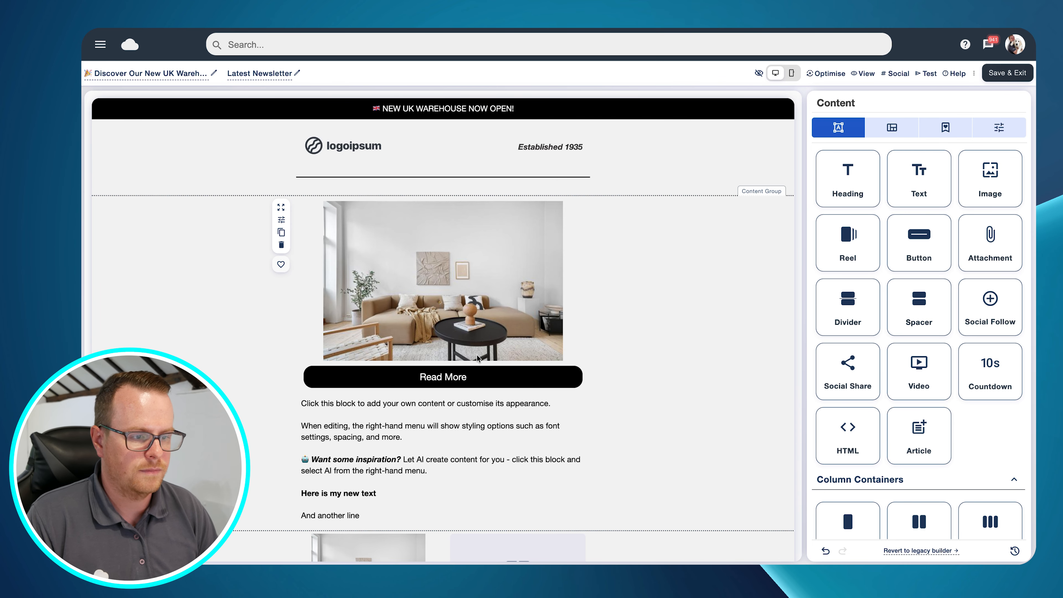
left_click(488, 384)
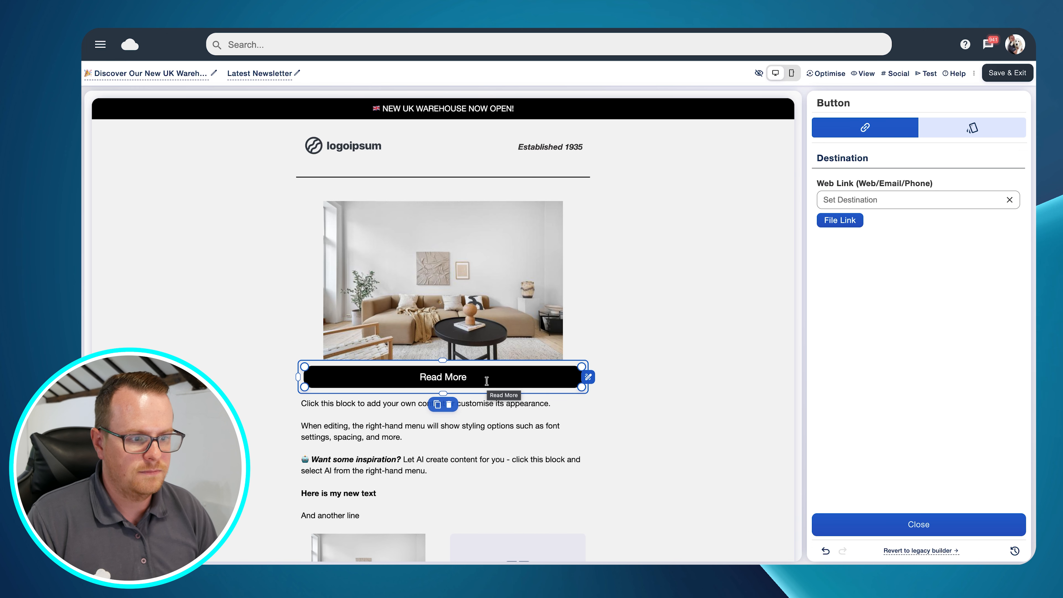
left_click_drag(470, 377, 427, 377)
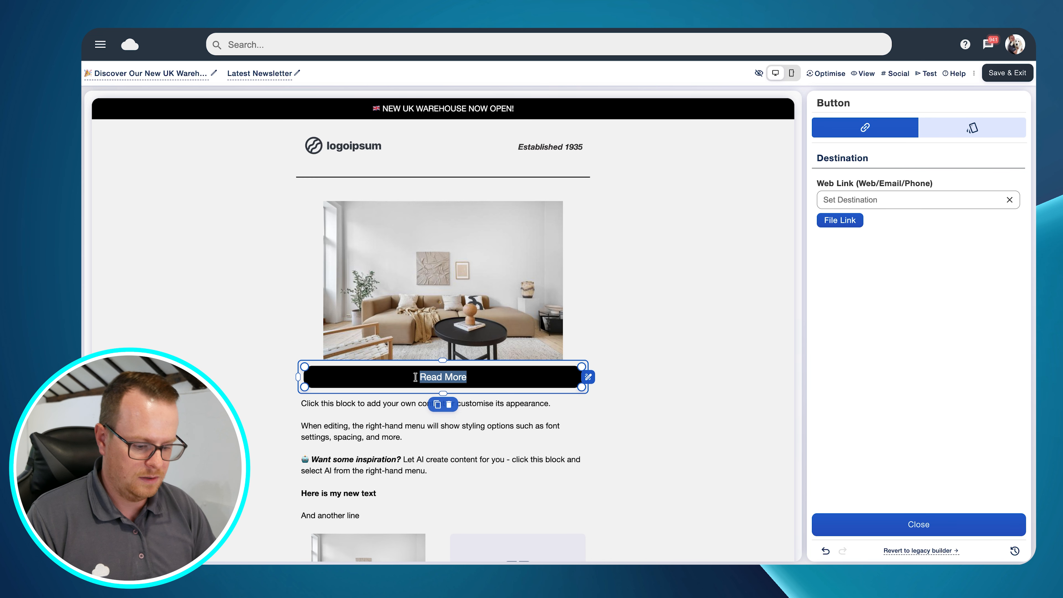
type("Click")
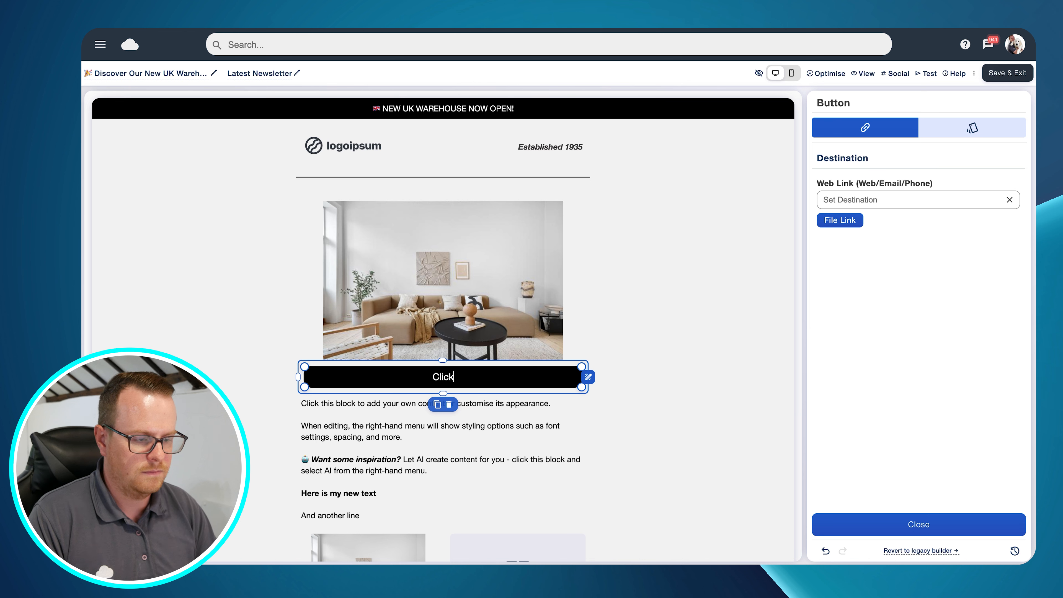
type(" For More Info")
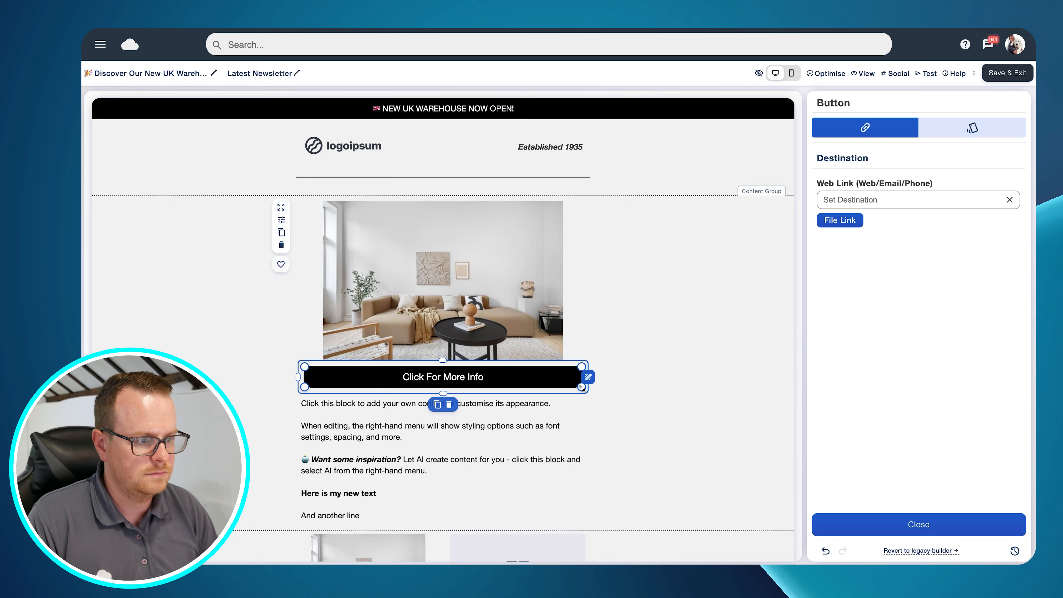
Try a freehand resize of the "Click For More Info" button and the Full Width and Fit Text size types
mouse_move(583, 388)
left_mouse_down()
mouse_move(555, 396)
mouse_move(565, 394)
left_mouse_up()
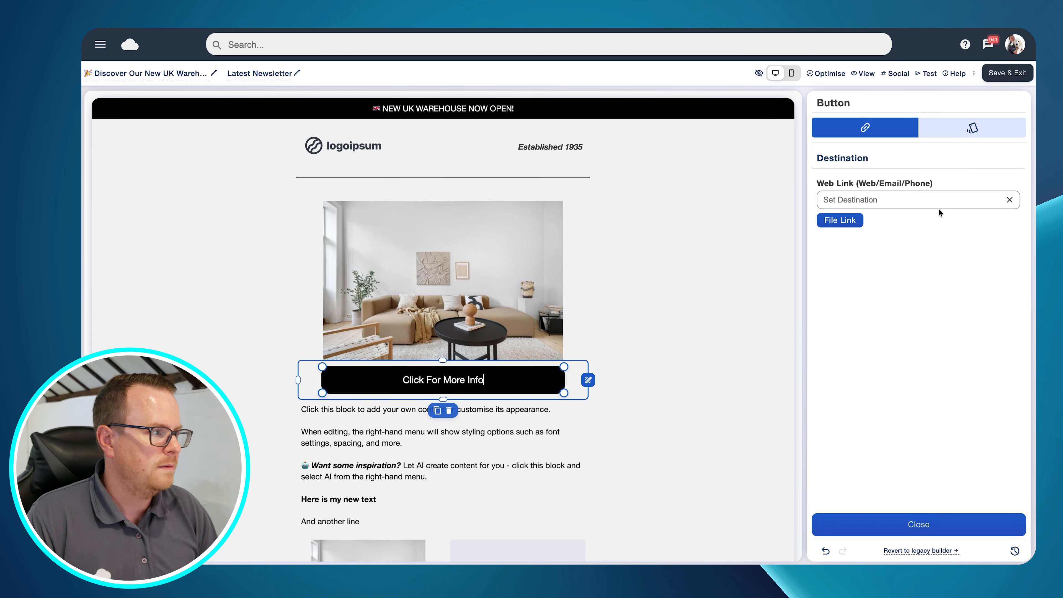
left_click(974, 129)
left_click(827, 308)
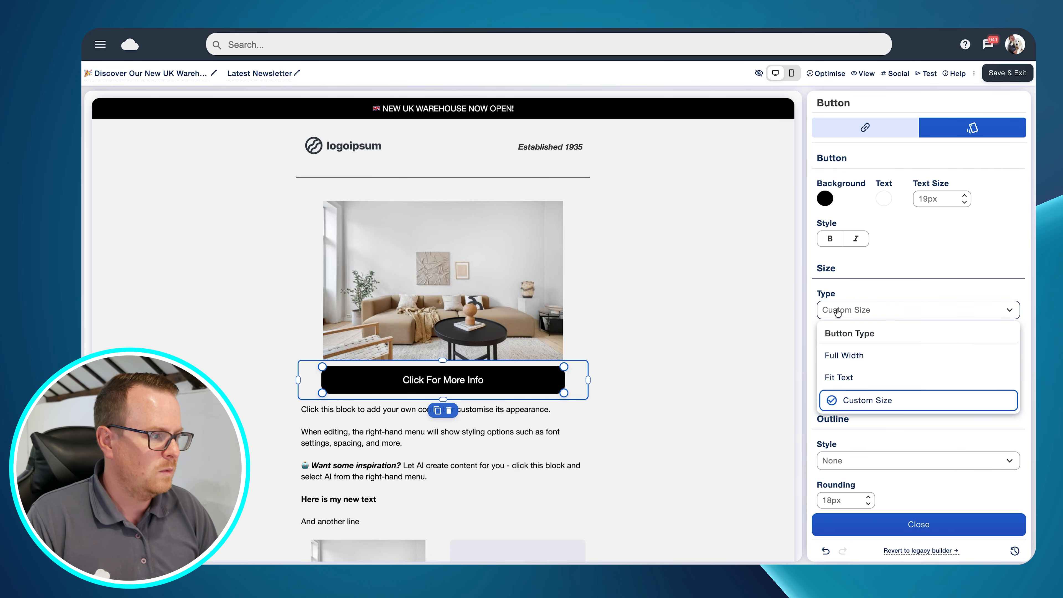
left_click(833, 355)
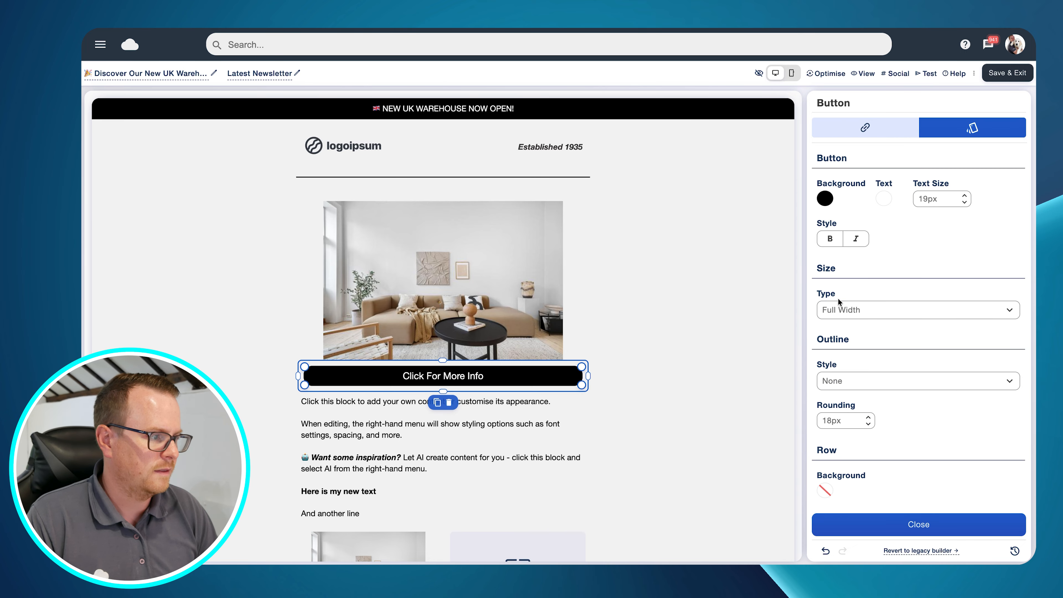
left_click(843, 309)
left_click(834, 378)
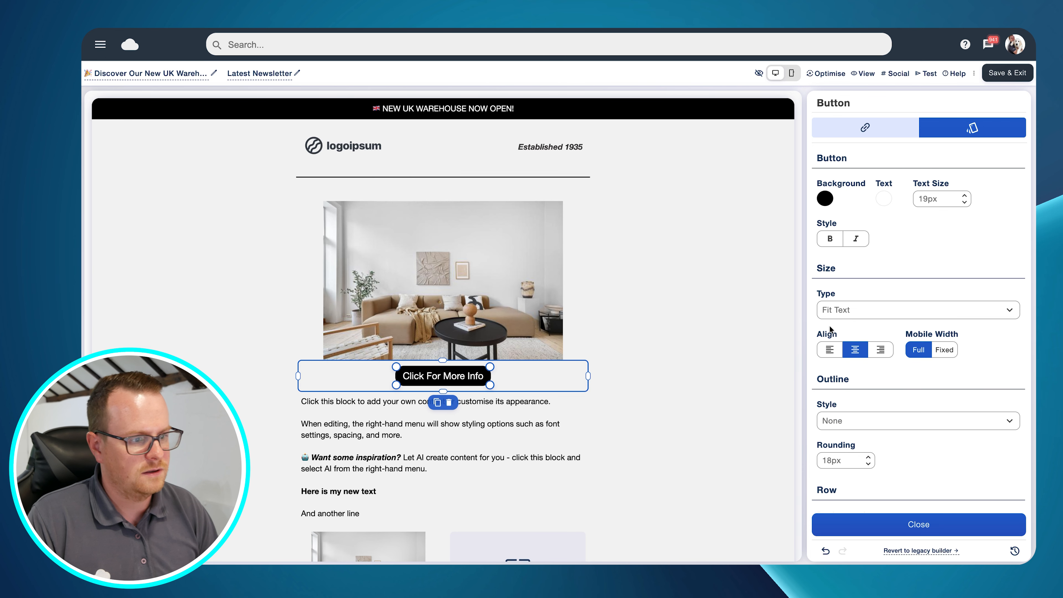
Set the button's size type to Custom Size and resize it to about 236 px wide by 55 px high
left_click(831, 312)
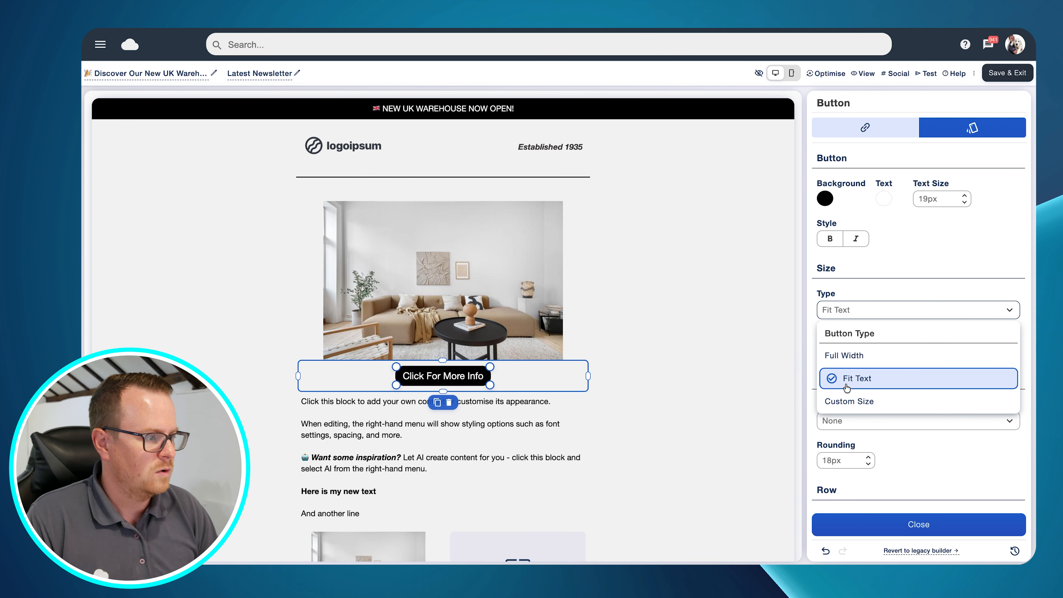
left_click(836, 401)
left_click_drag(491, 386, 509, 393)
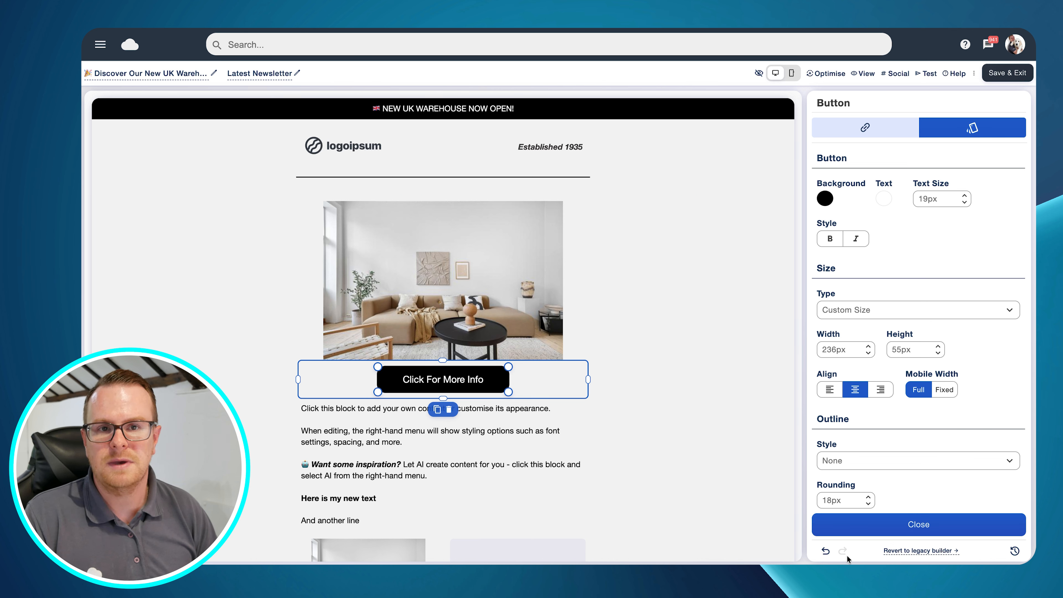
left_click(860, 527)
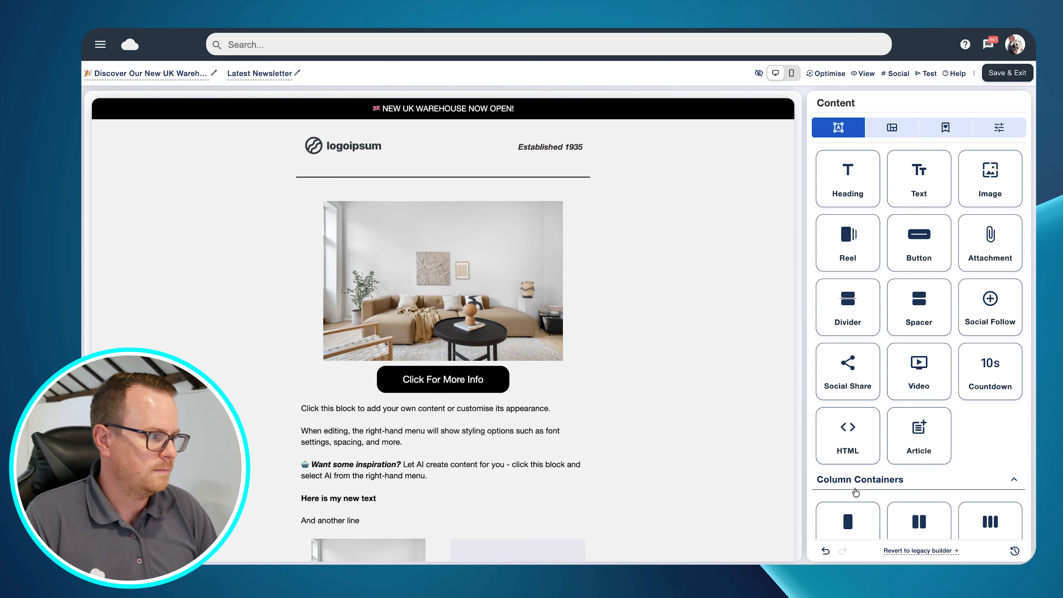
Insert a spacer between the sofa image and the "Click For More Info" button and increase its height
left_click_drag(919, 315, 507, 359)
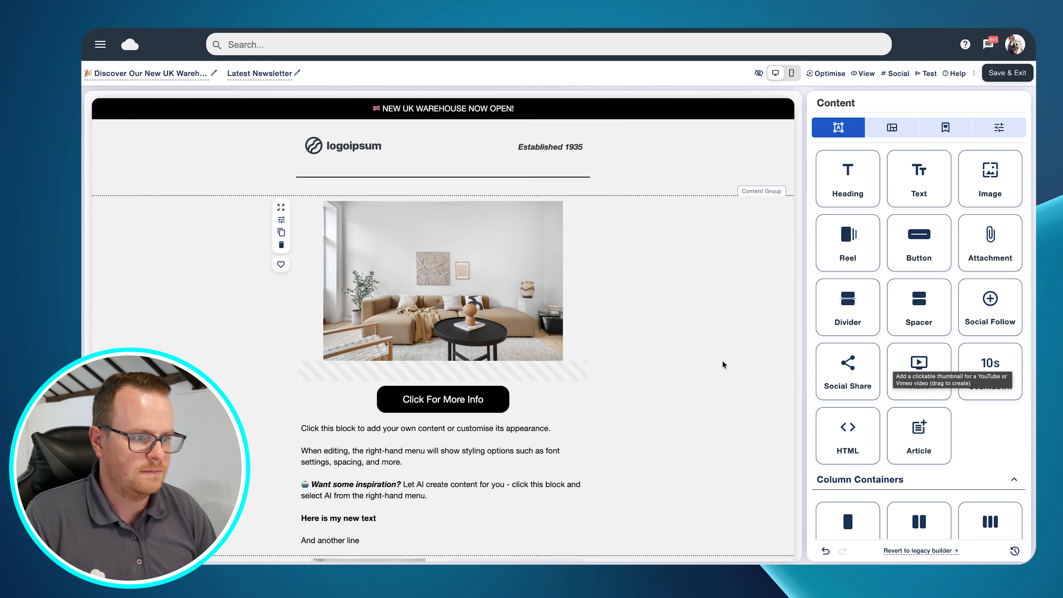
left_click(515, 374)
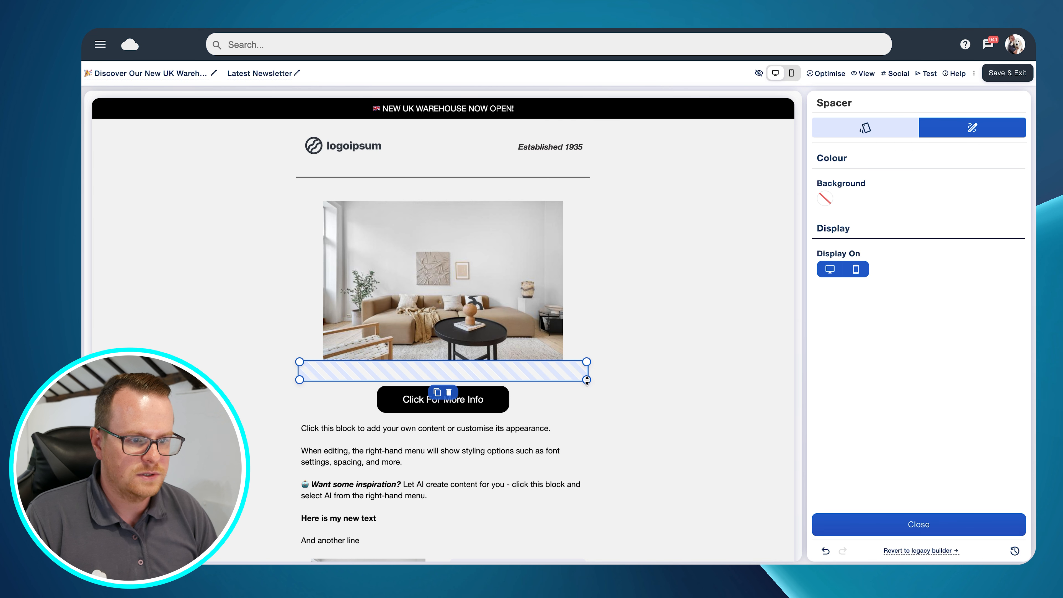
mouse_move(587, 380)
left_mouse_down()
mouse_move(585, 417)
mouse_move(586, 391)
left_mouse_up()
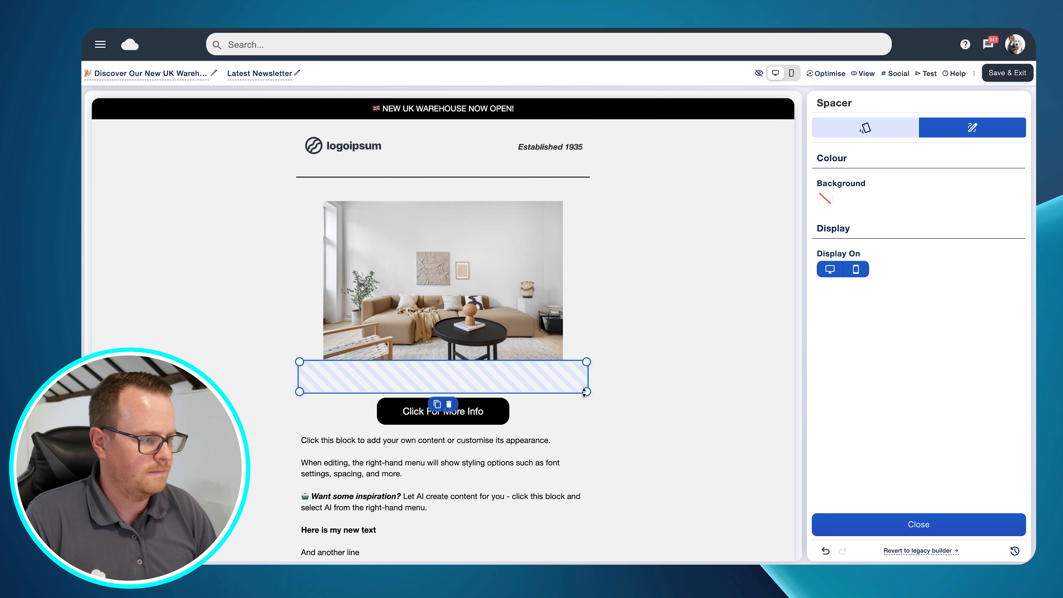
left_click(623, 393)
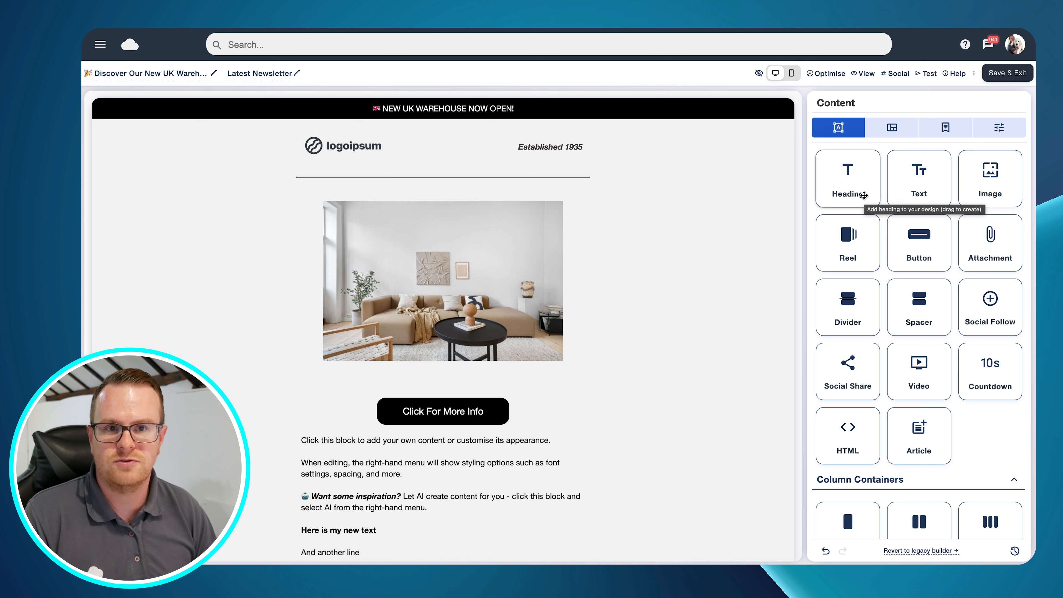
Add a heading above the sofa image and set its text to "Welcome To My Newsletter"
left_click_drag(864, 195, 500, 214)
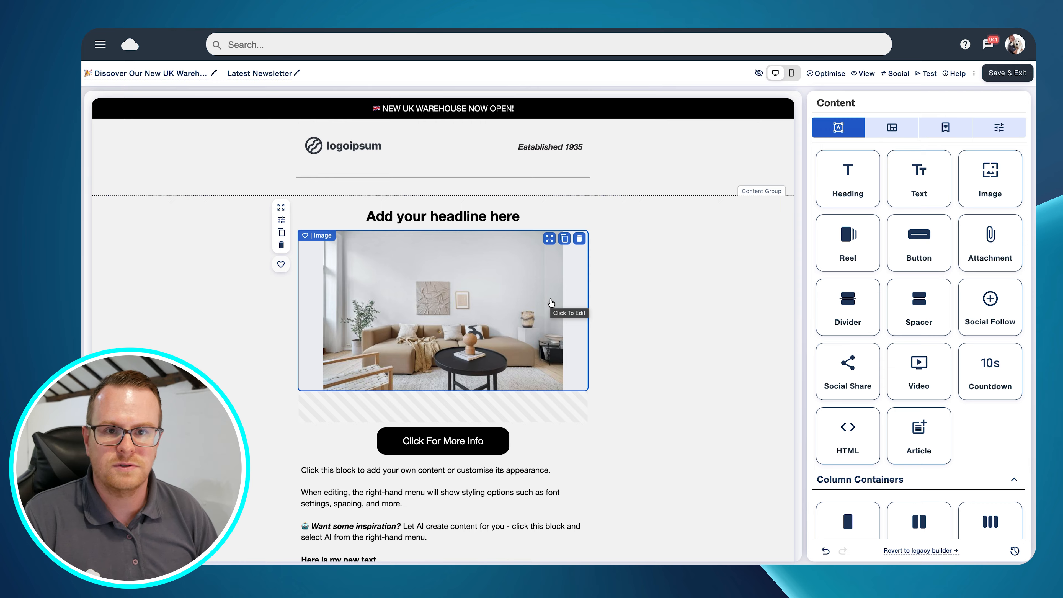
left_click(448, 218)
left_click_drag(519, 217, 367, 216)
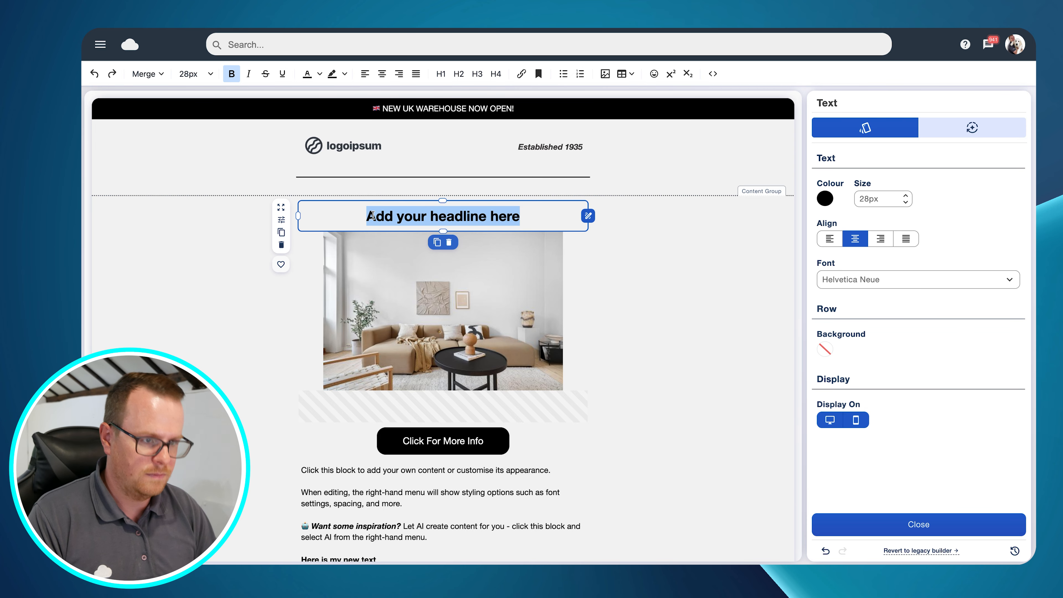
type("Welcome To")
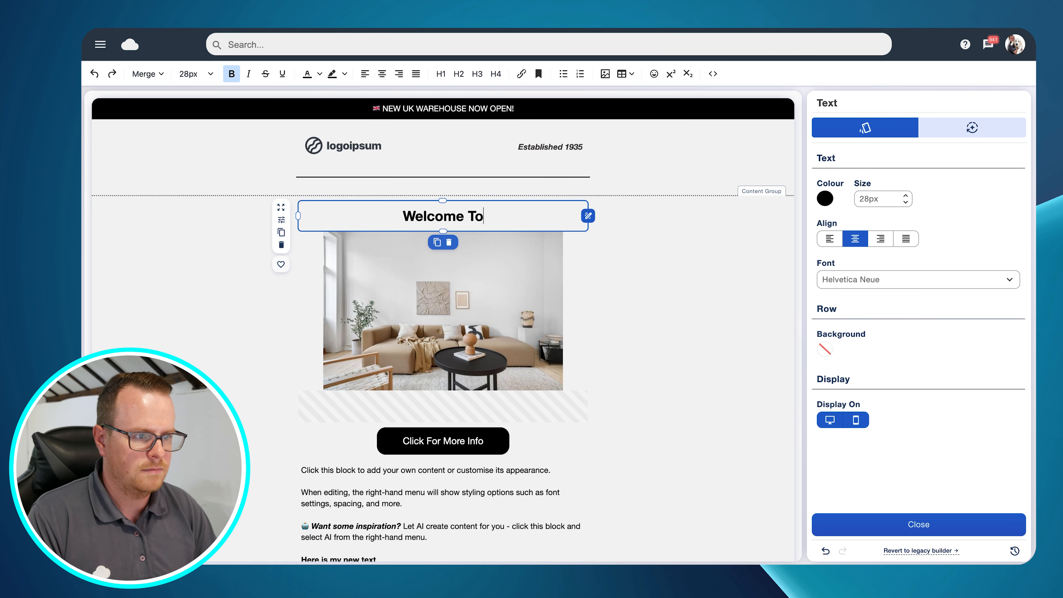
type(" My New")
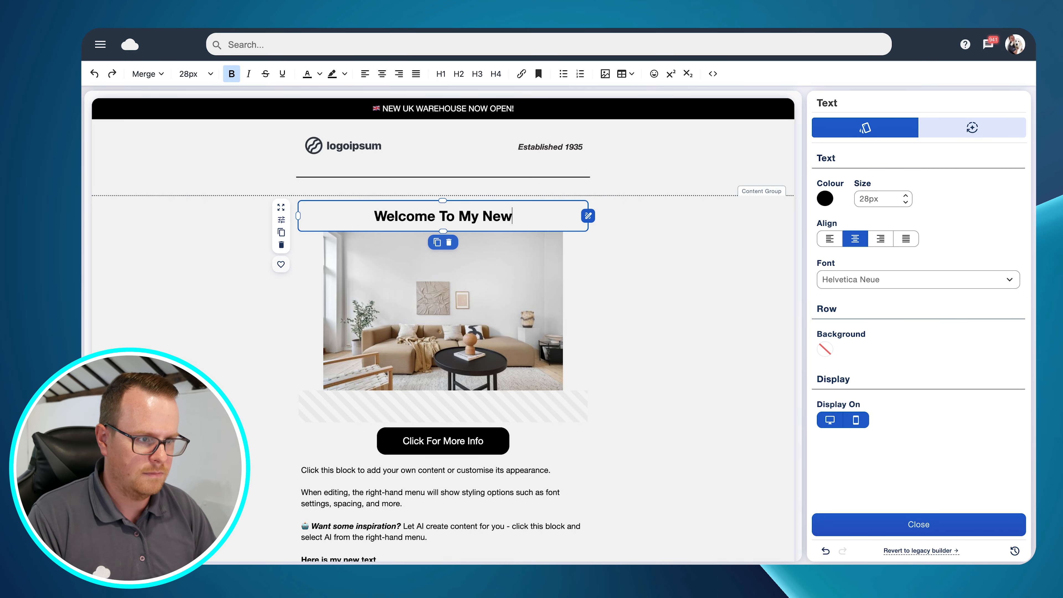
type("sletter")
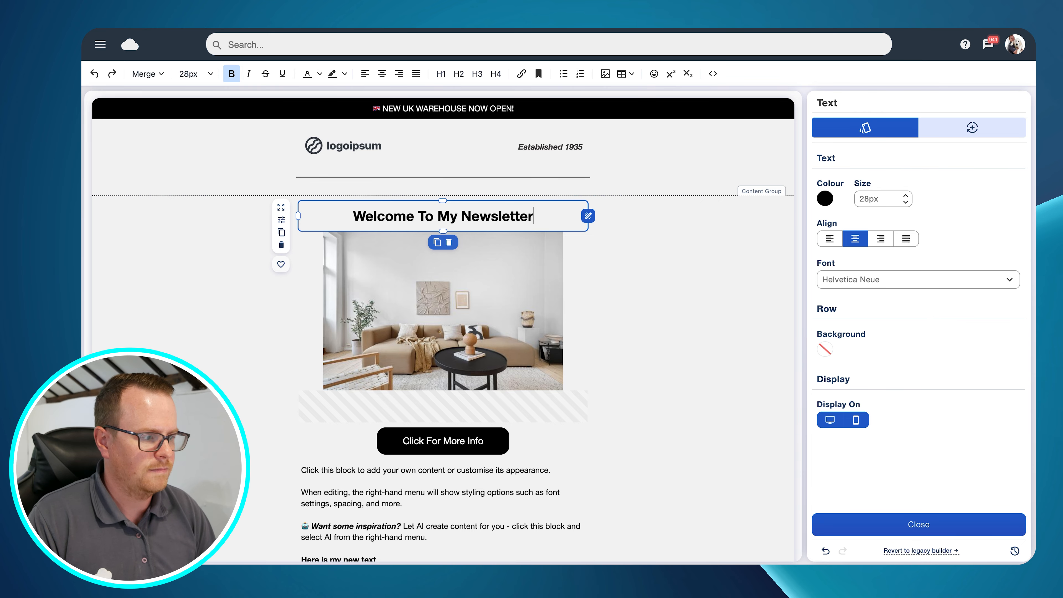
left_click(881, 529)
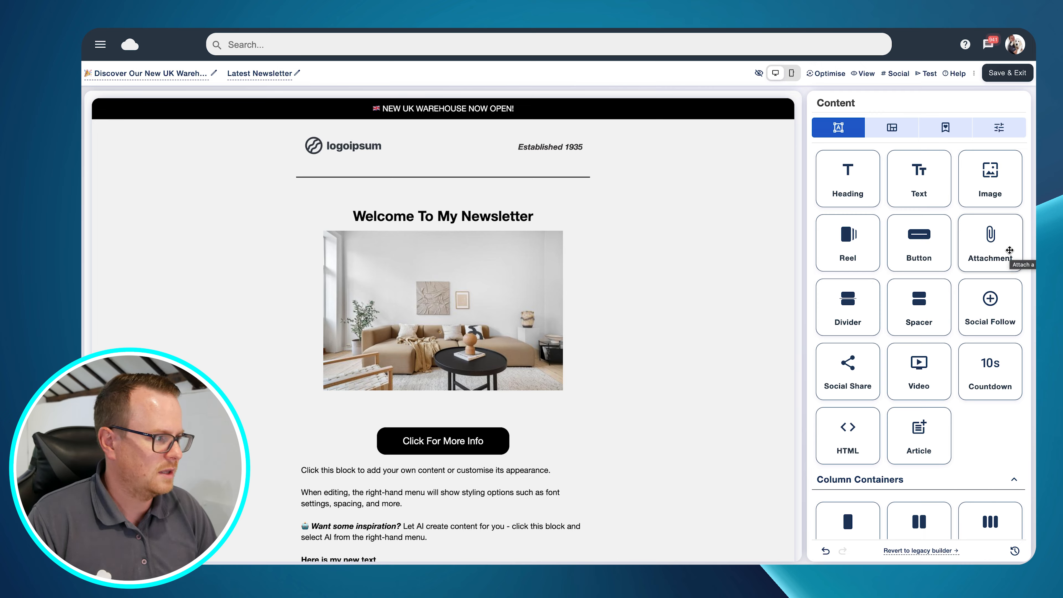
Add an attachment block directly below the sofa image and change its label to "Click To Download"
left_click_drag(1004, 244, 476, 398)
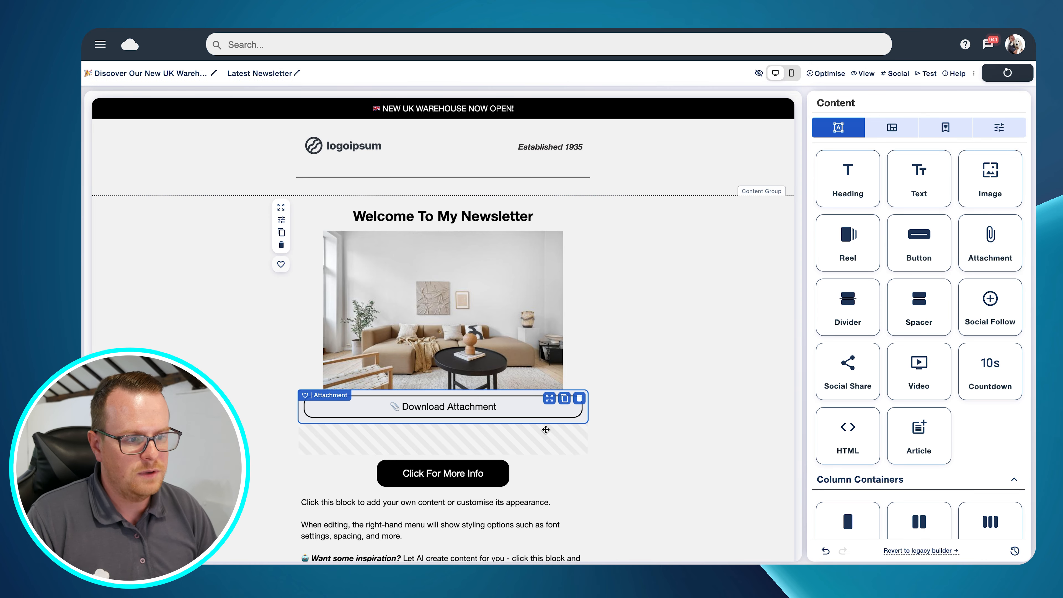
left_click(484, 410)
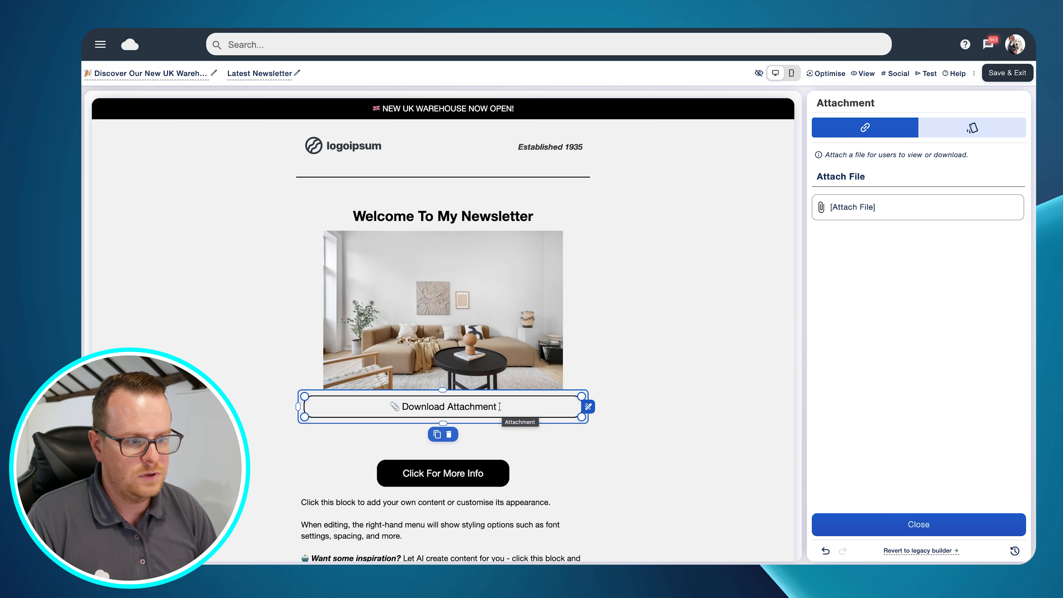
left_click_drag(501, 408, 402, 408)
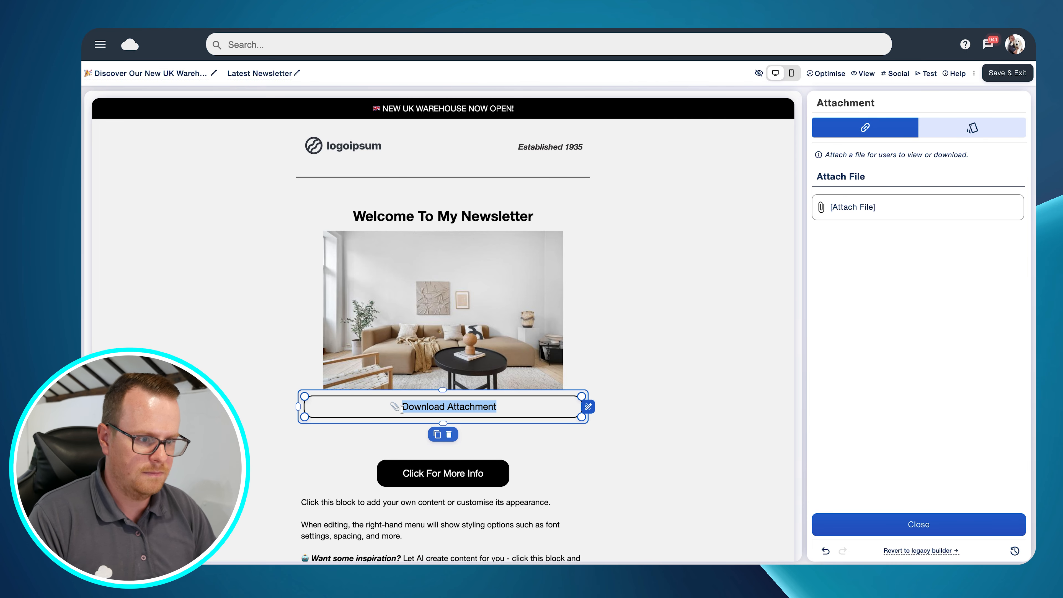
type("Click To D")
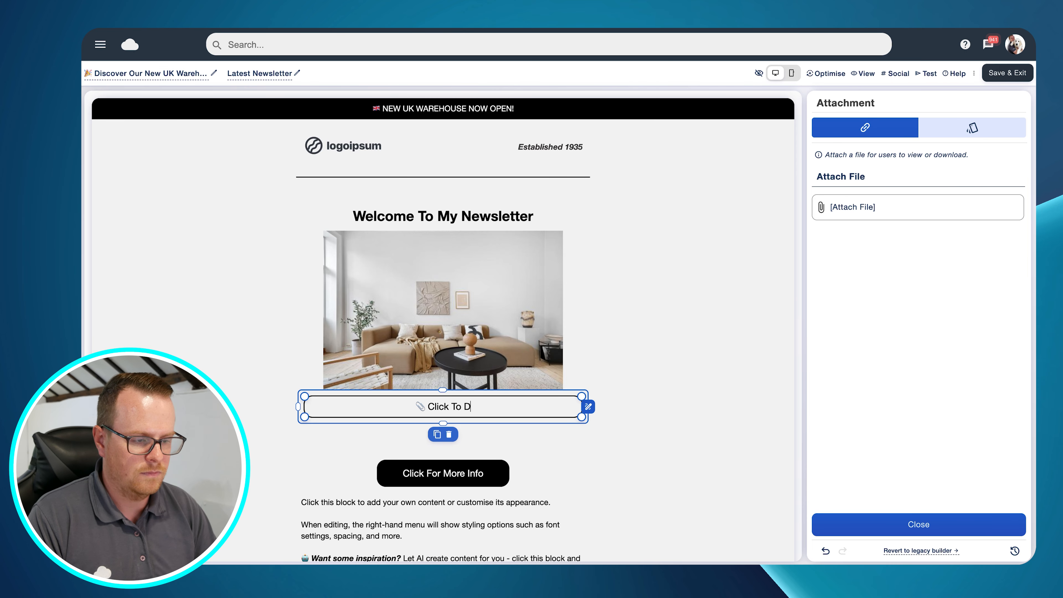
type("ownload")
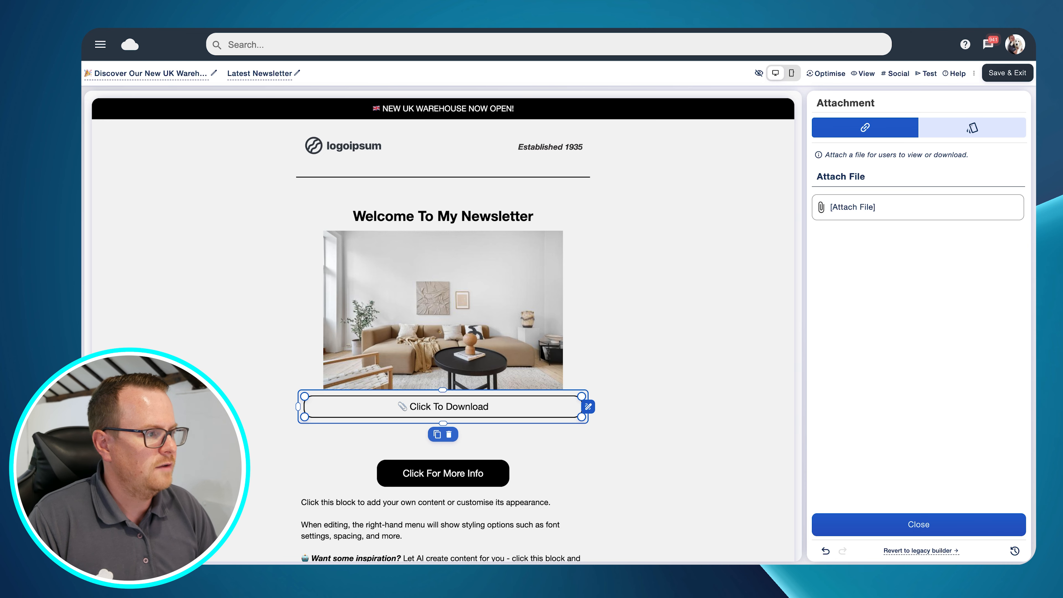
Attach the prices2026 PDF from the file library to the "Click To Download" block and finish editing it
left_click(861, 211)
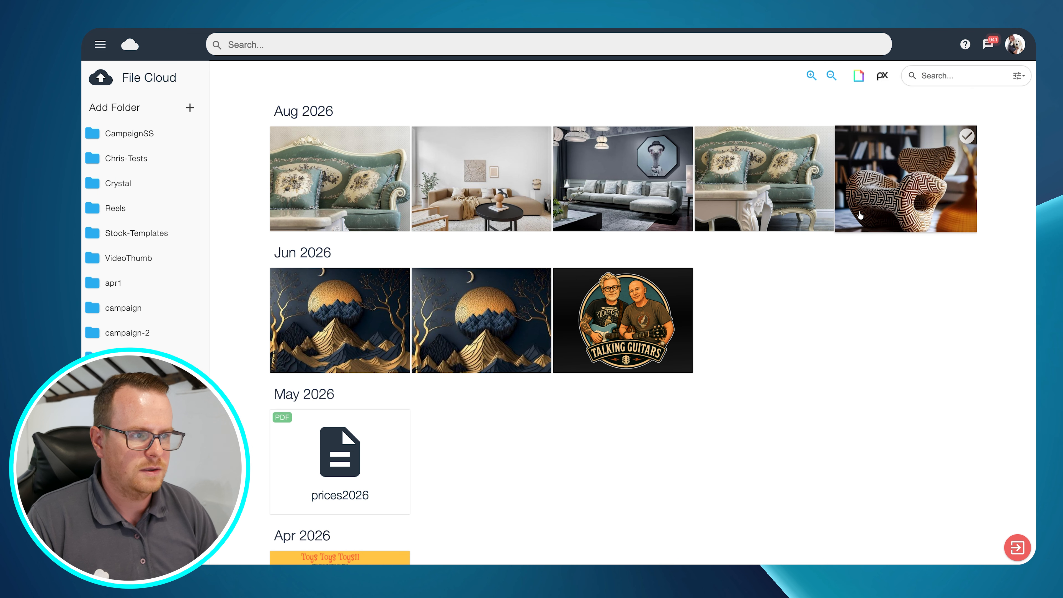
left_click(350, 444)
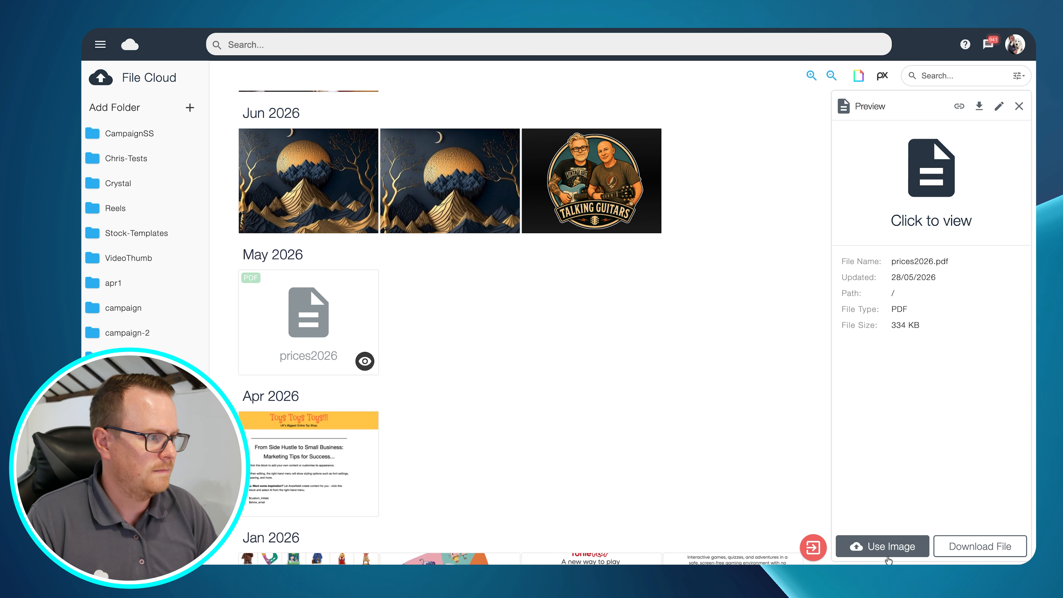
left_click(878, 547)
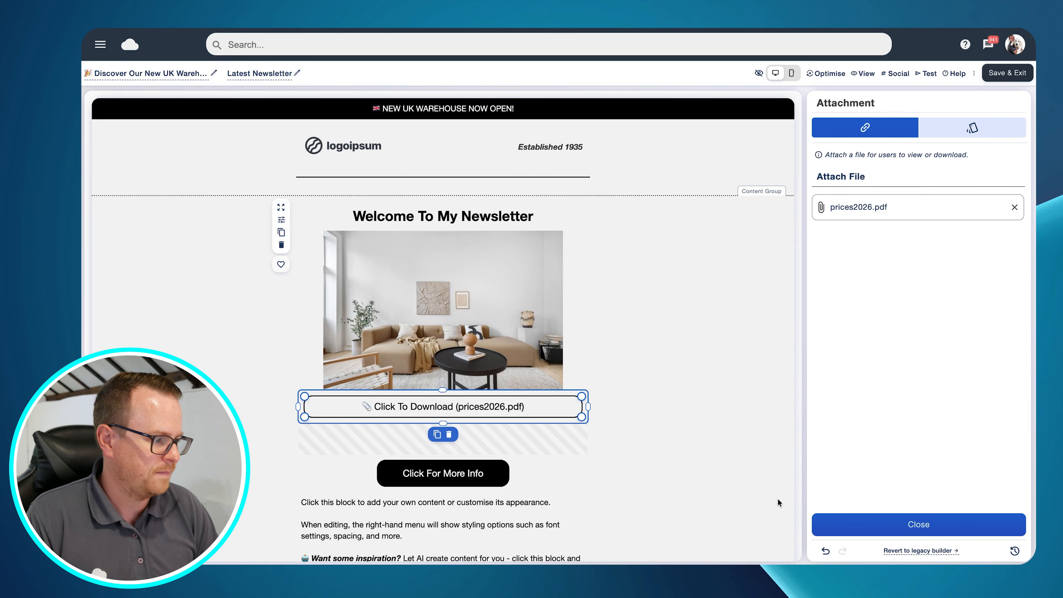
left_click(843, 531)
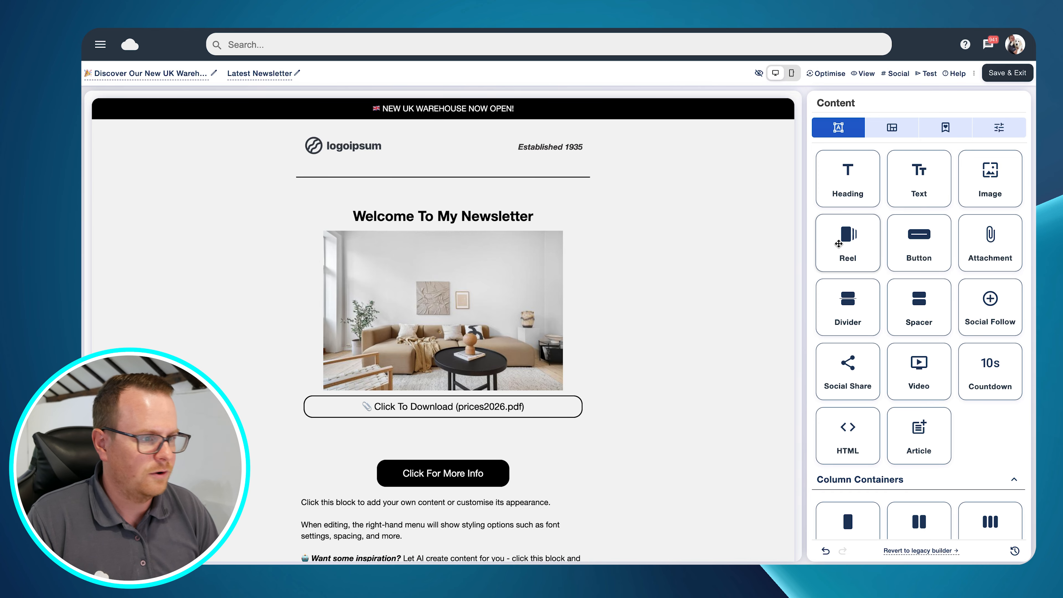
Add a reel between the "Welcome To My Newsletter" heading and the sofa image, using the first green floral sofa photo as its first image
left_click_drag(839, 244, 504, 244)
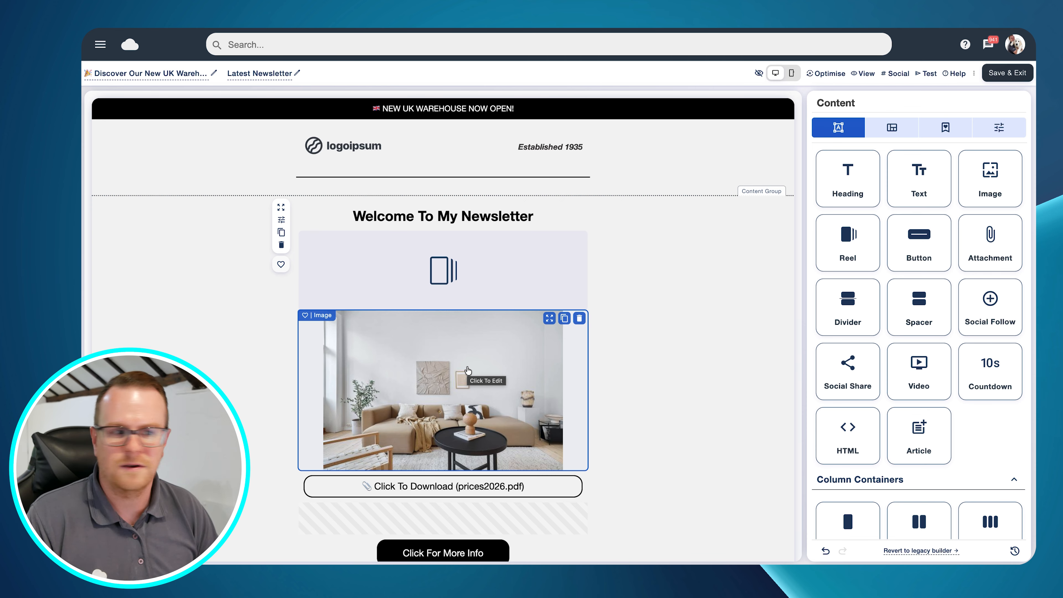
left_click(449, 262)
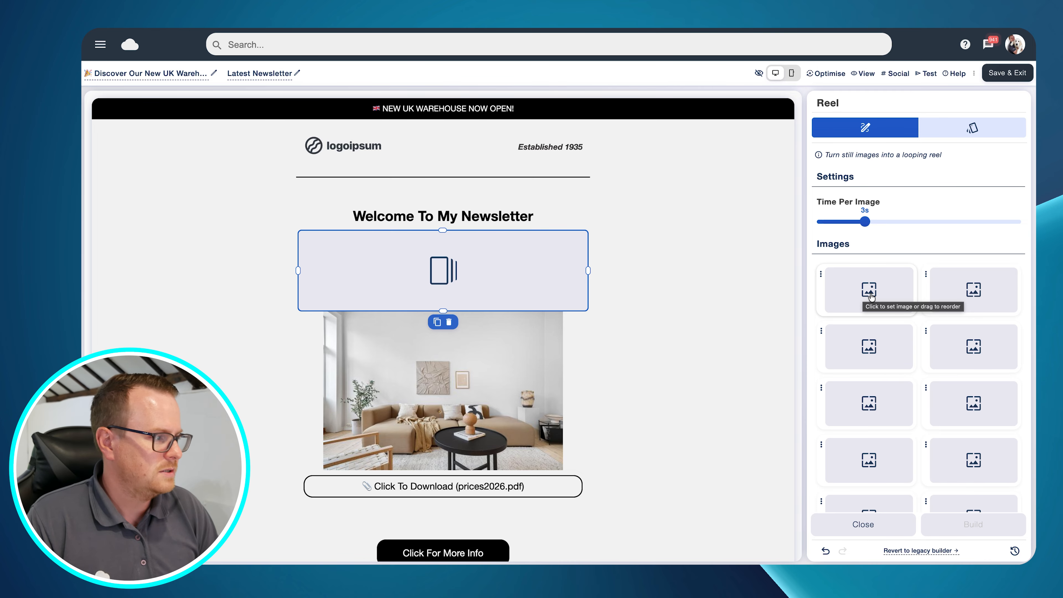
scroll(893, 293, "down", 1)
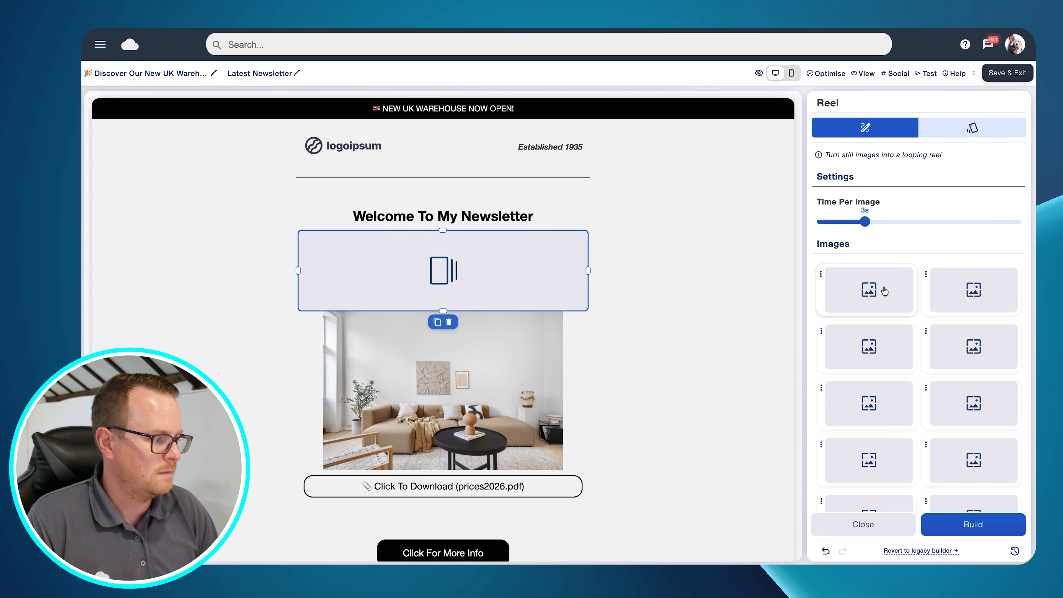
left_click(880, 290)
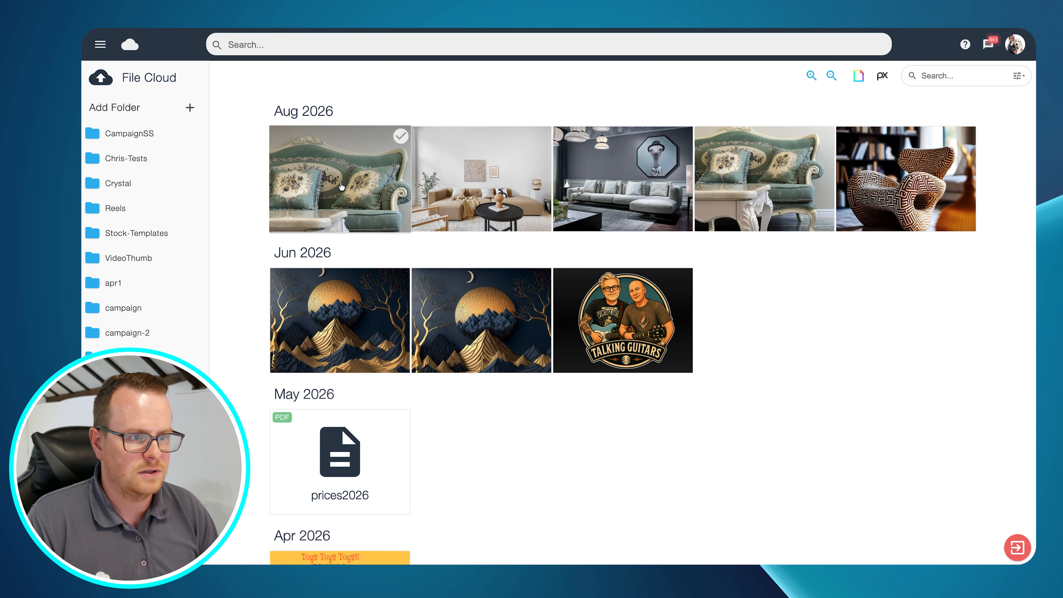
left_click(329, 187)
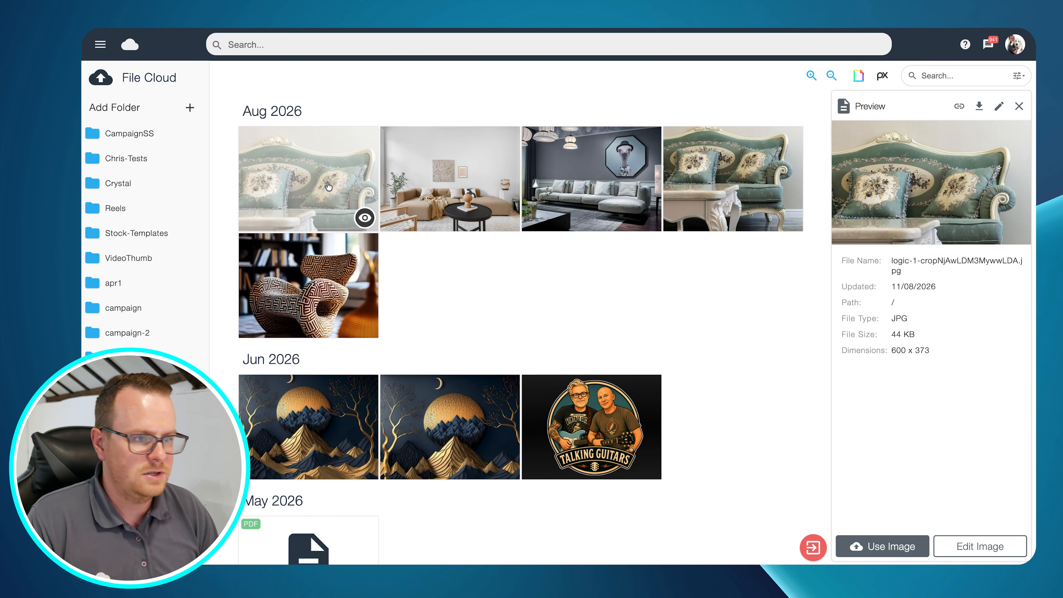
left_click(873, 548)
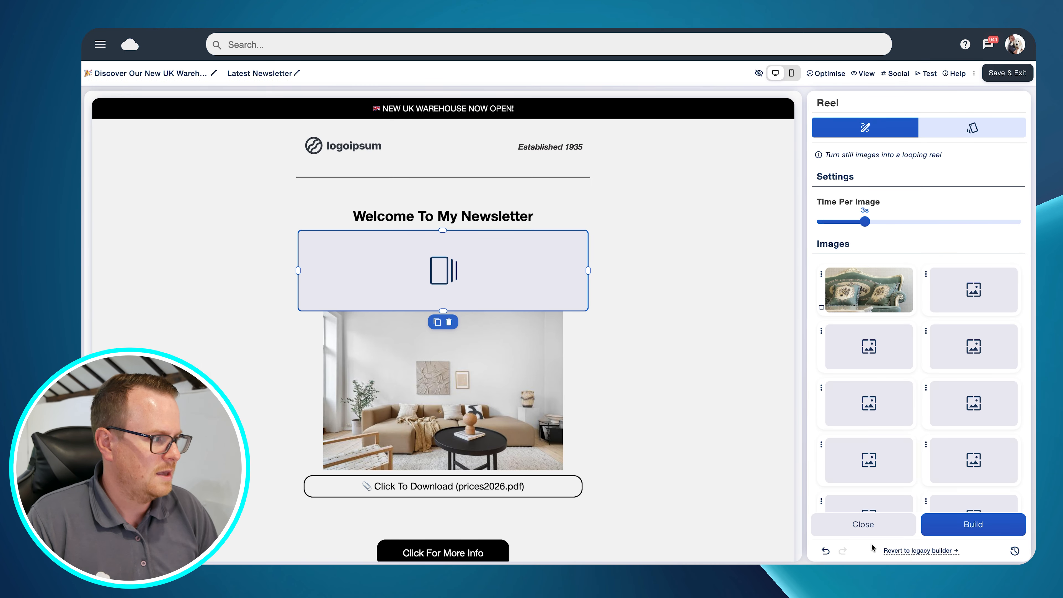
Fill the reel's second and third images with the beige sofa room and logic-2.jpg, and build the reel
left_click(959, 292)
left_click(519, 163)
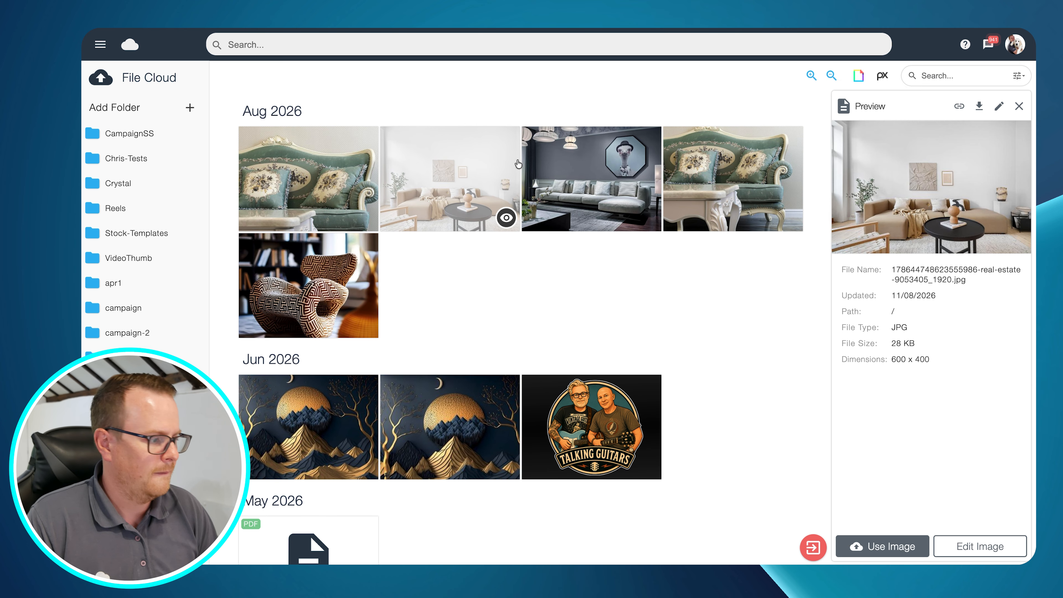
left_click(869, 547)
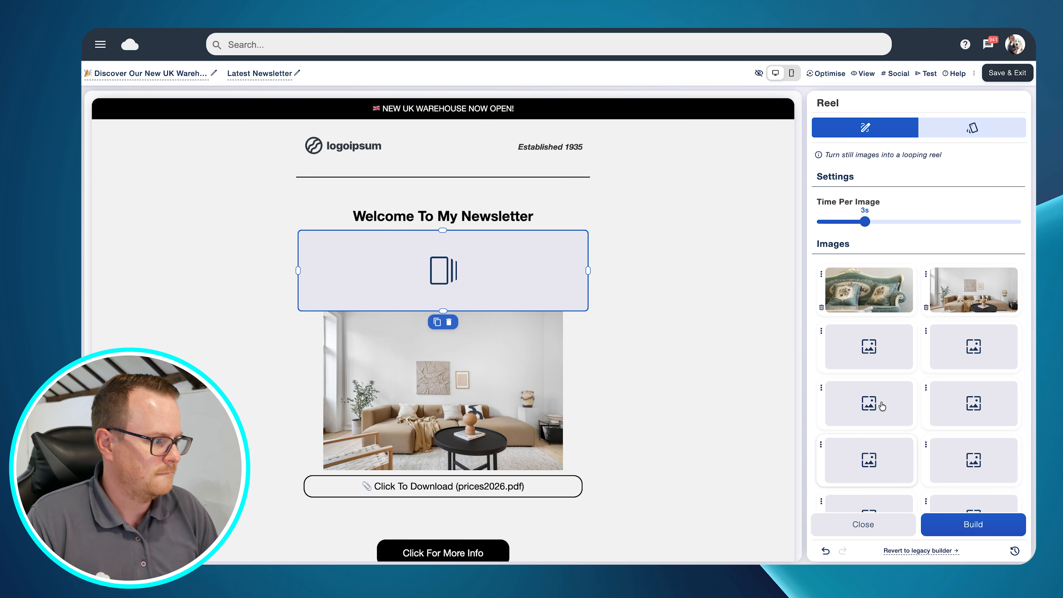
left_click(876, 341)
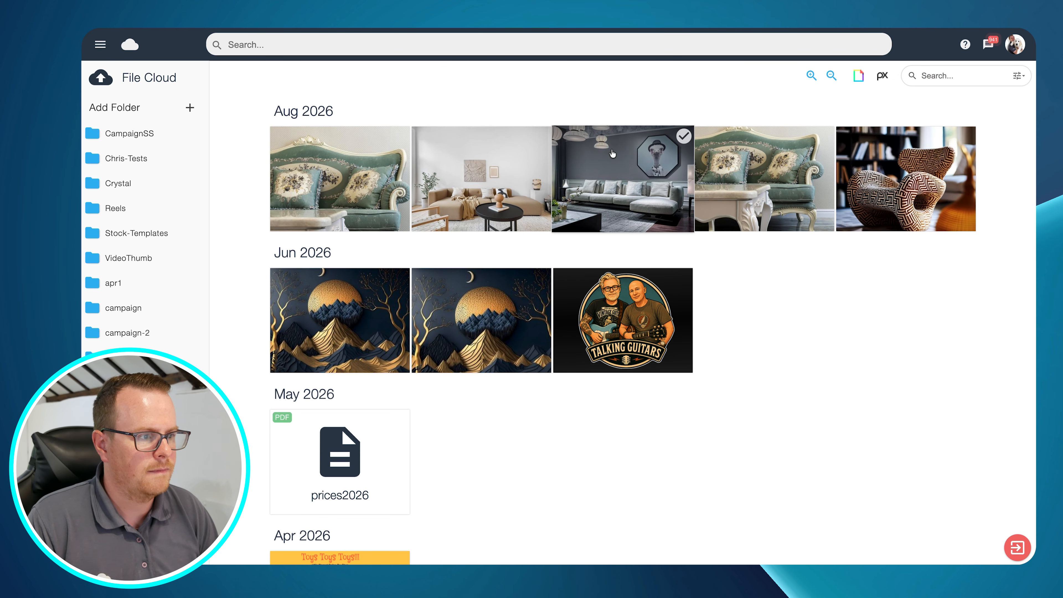
left_click(612, 153)
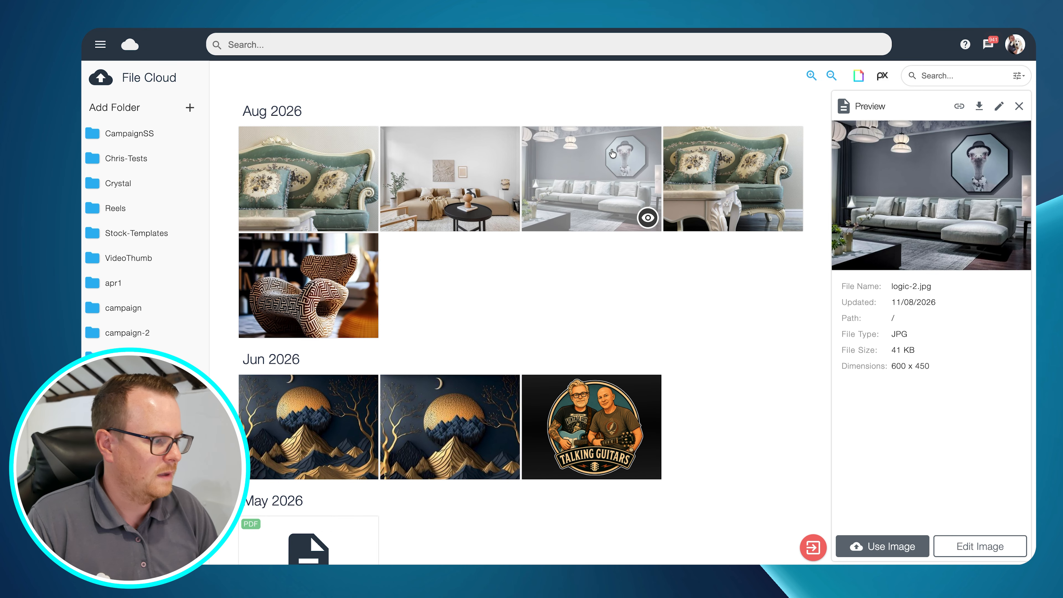
left_click(879, 546)
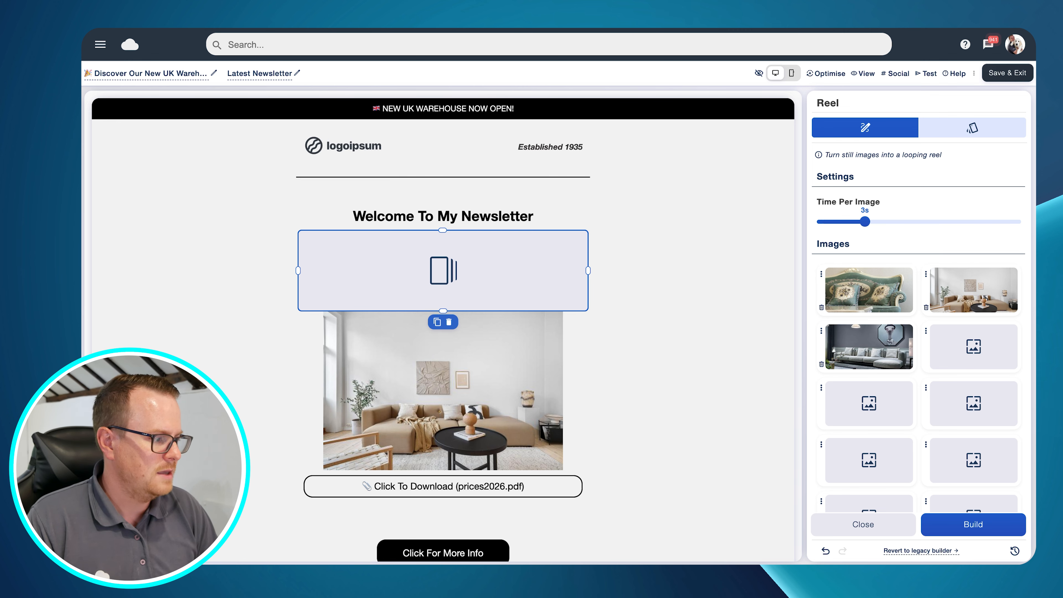
left_click(981, 525)
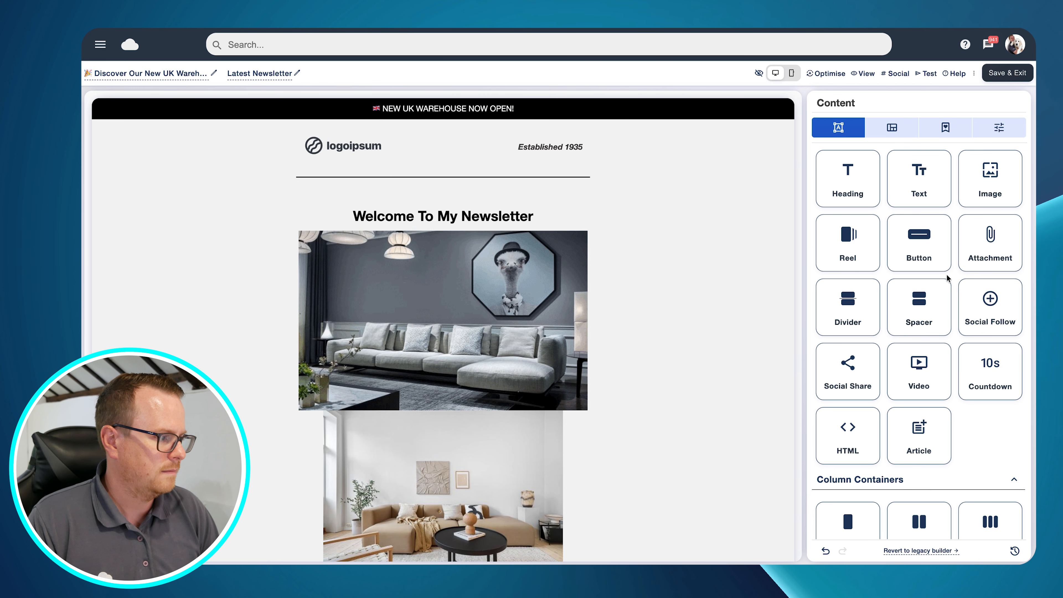
left_click_drag(920, 368, 449, 248)
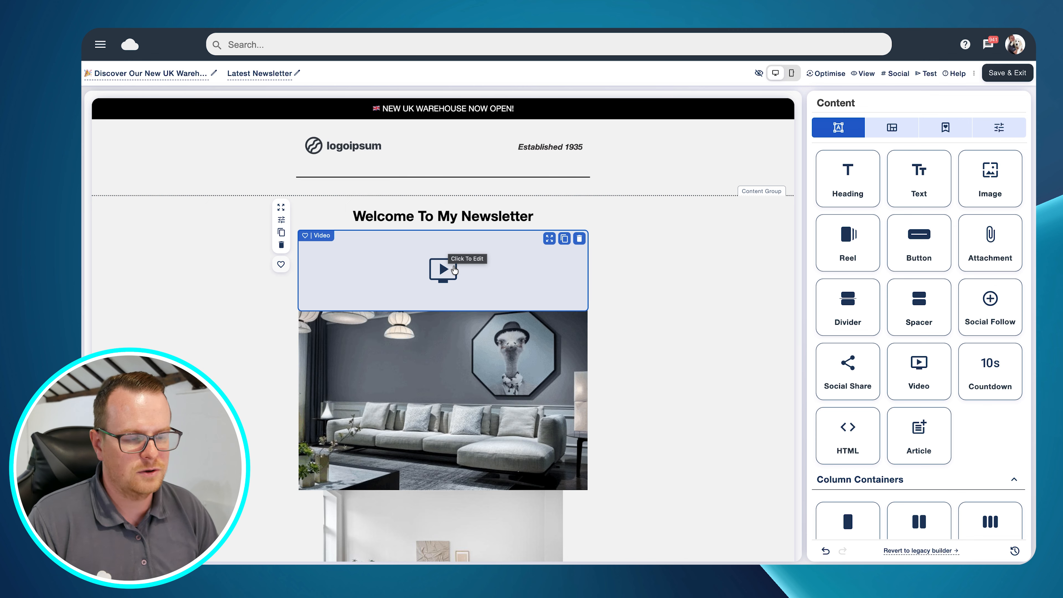
left_click(451, 262)
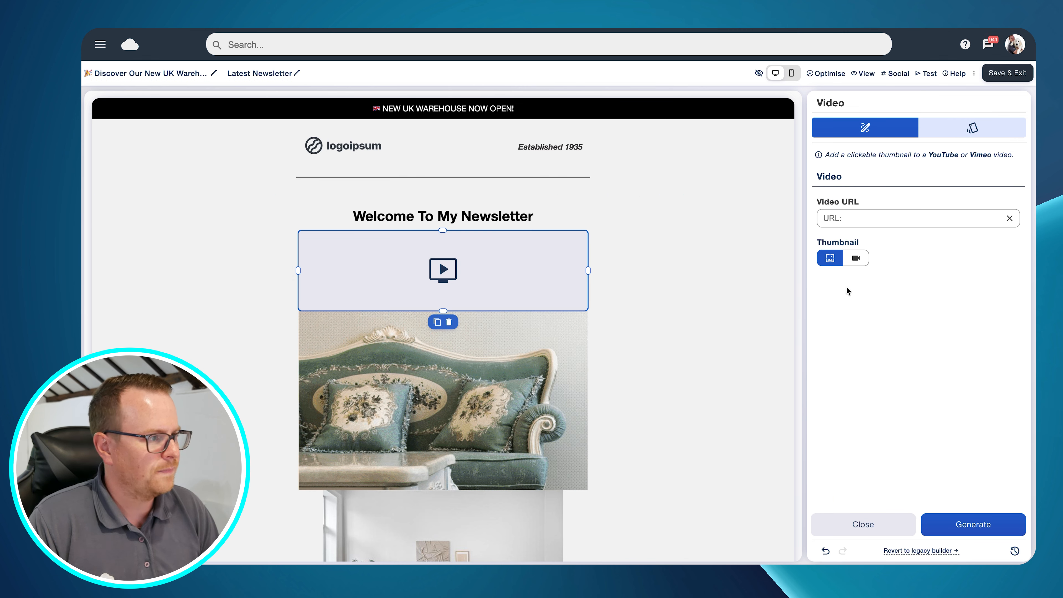
left_click(841, 218)
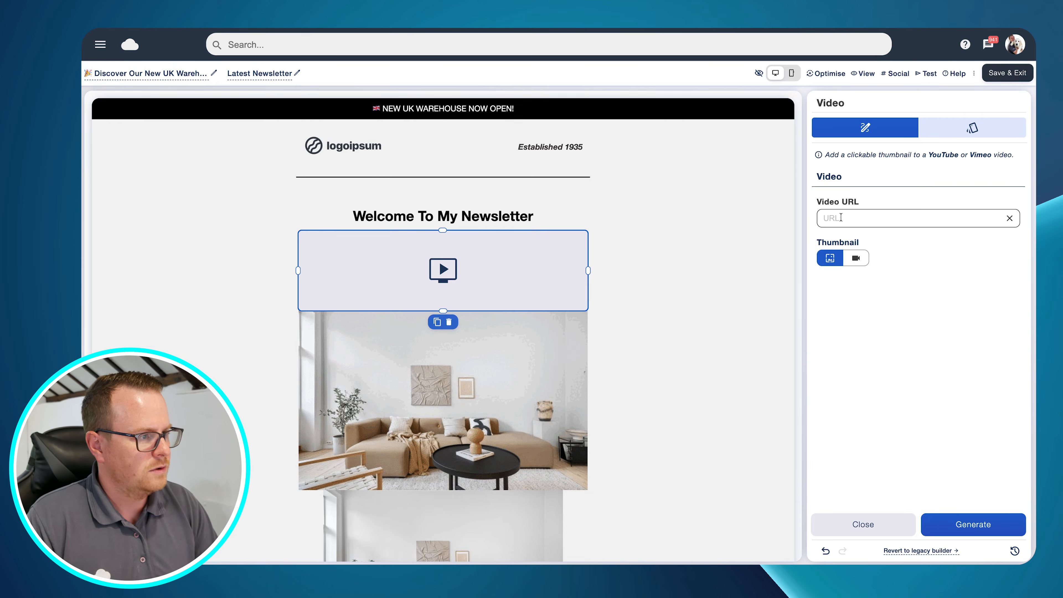
type("https://www.youtube.com/watch?v=W_GTYbQ6Mk")
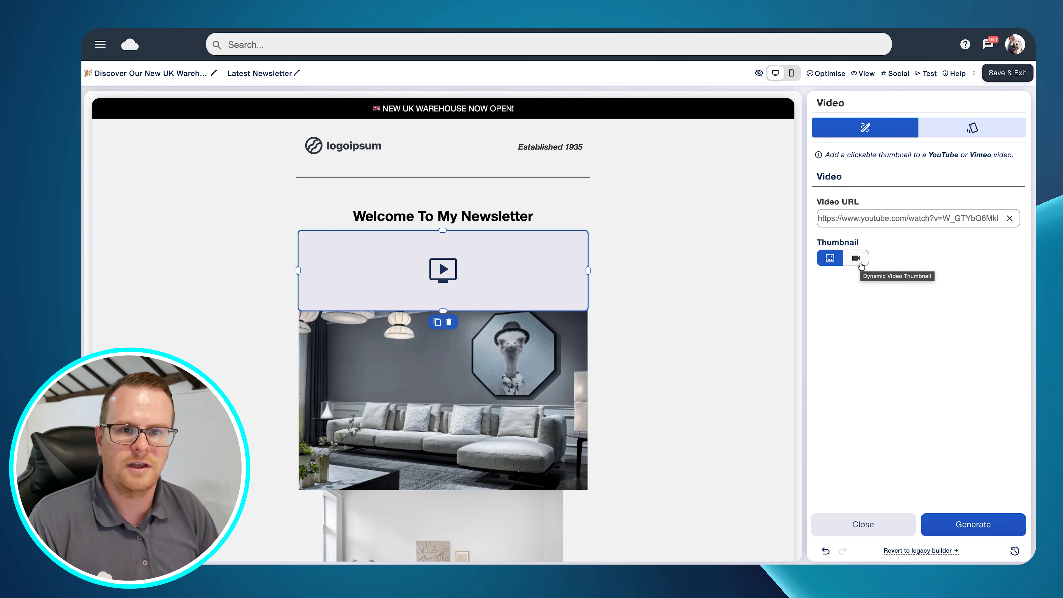
left_click(856, 258)
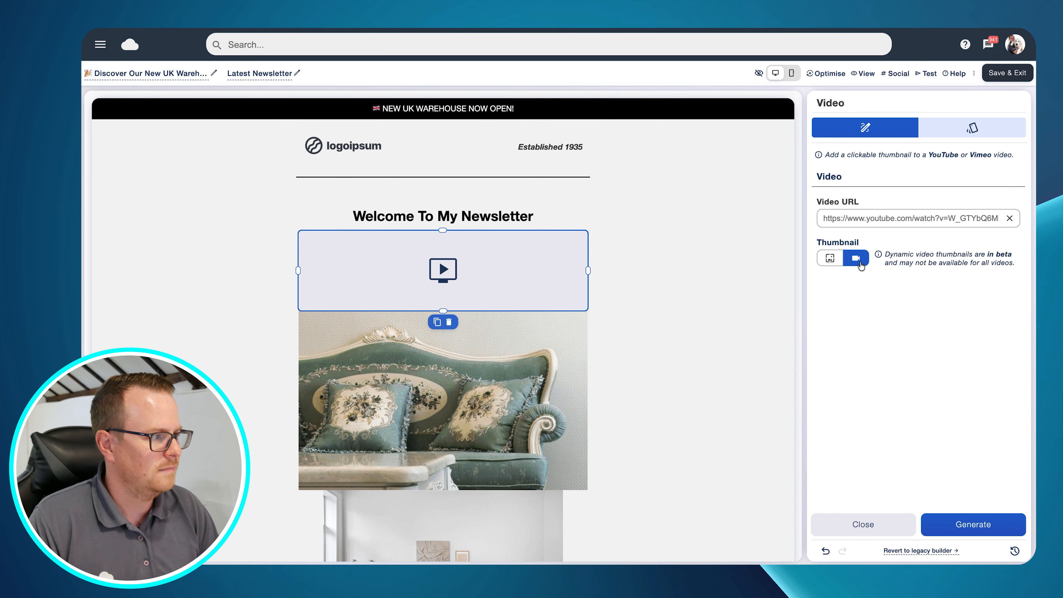
left_click(973, 524)
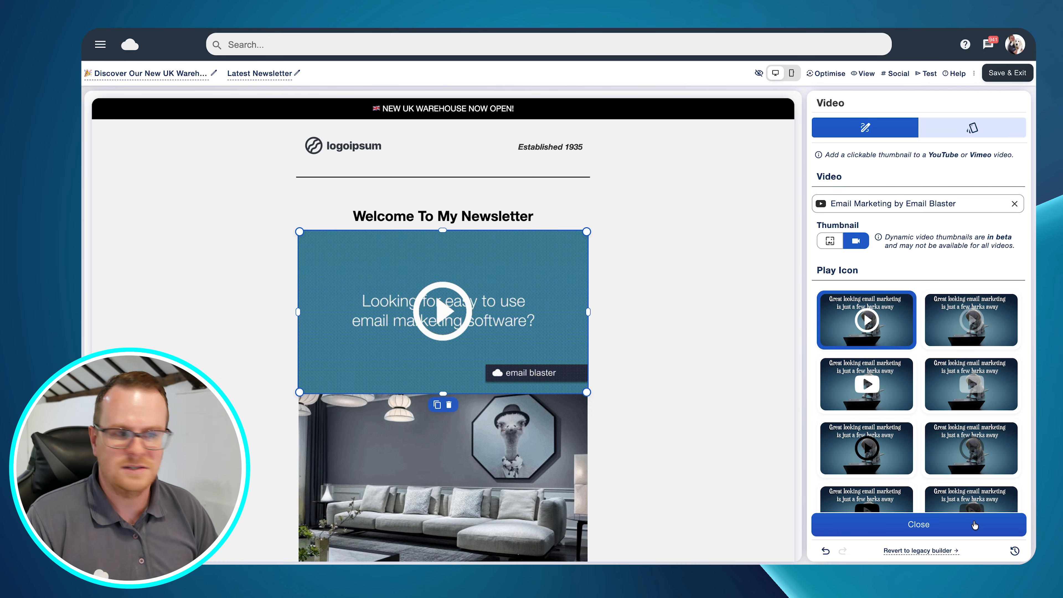
left_click(975, 526)
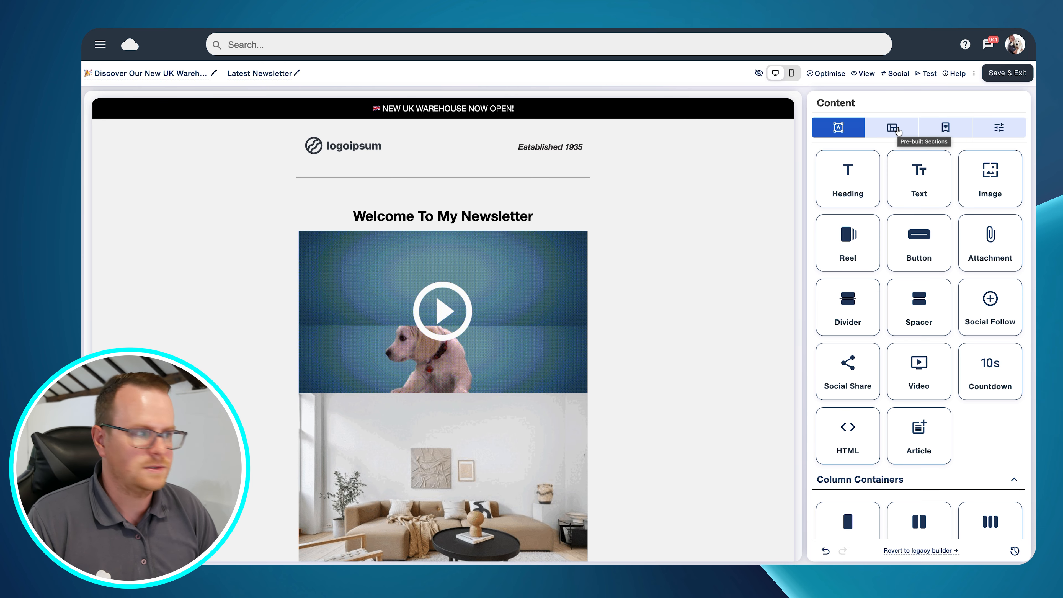
Look through the pre-built header sections
left_click(897, 130)
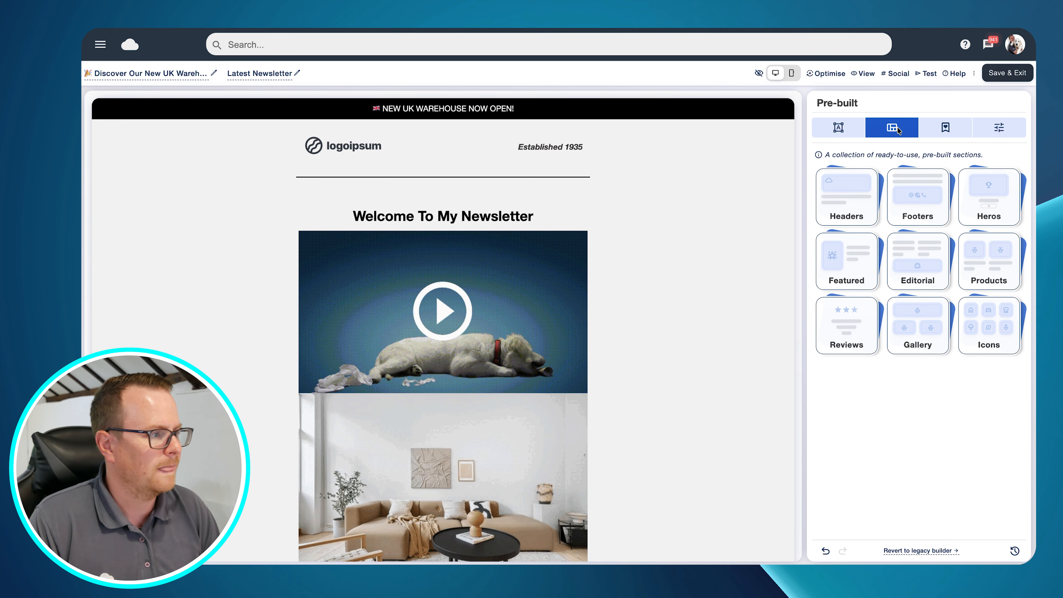
left_click(853, 191)
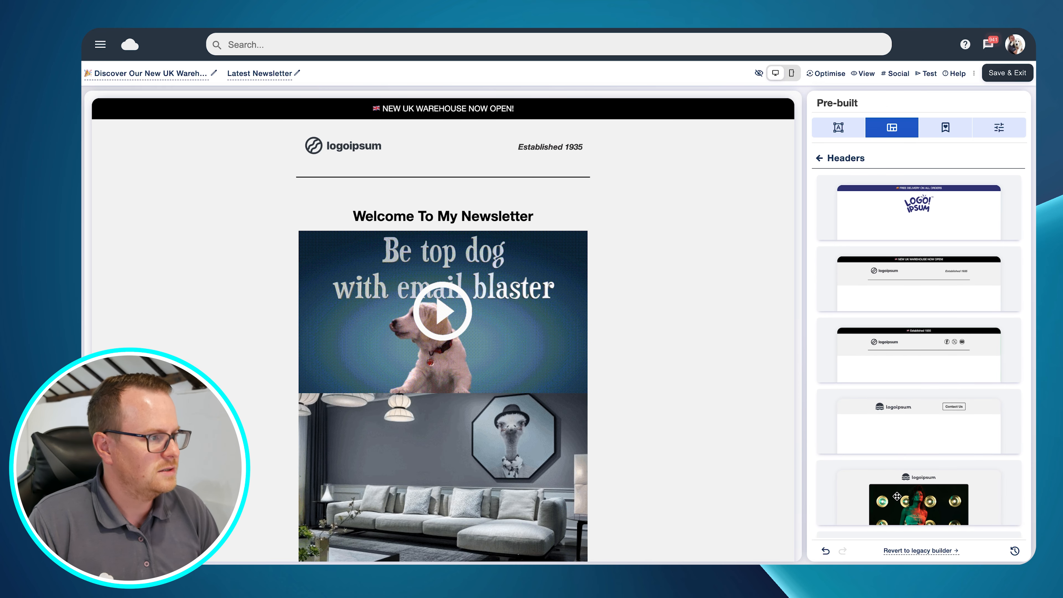
left_click(820, 158)
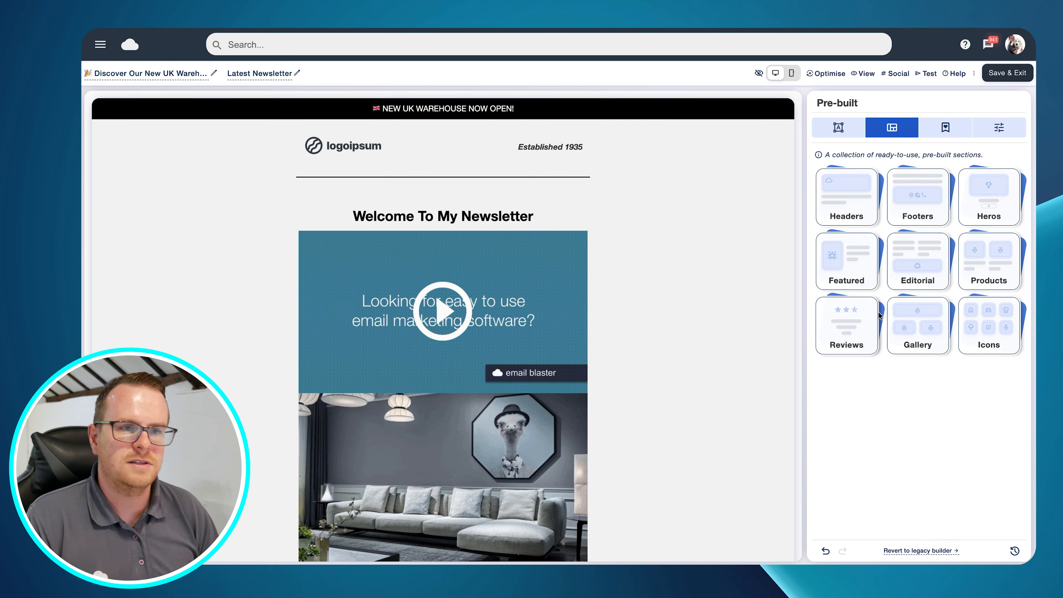
Insert the pre-built "Where Comfort Meets Style" products section above the welcome heading, and return to the section categories
left_click(970, 258)
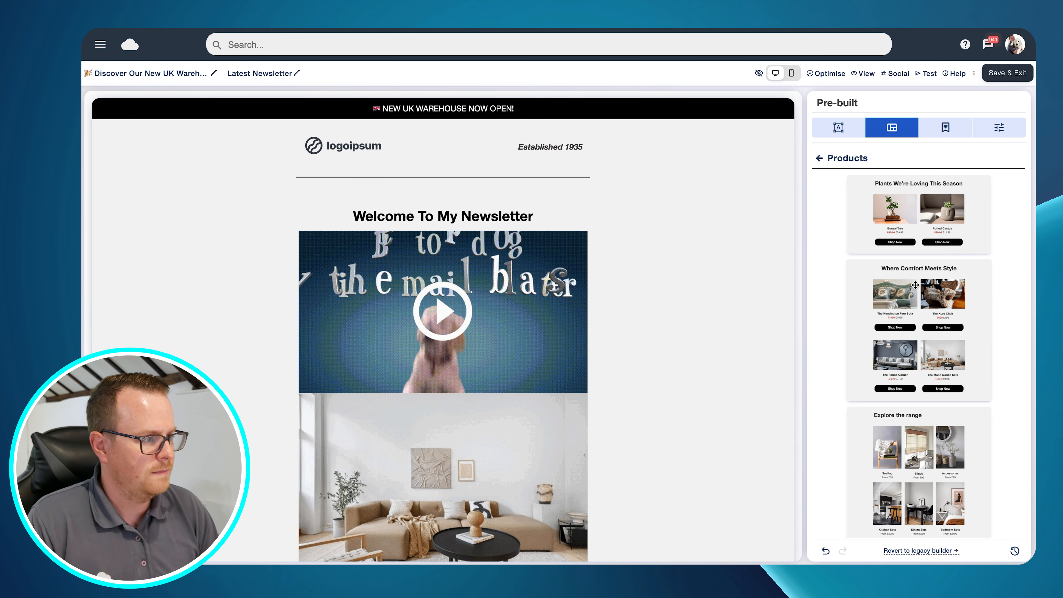
left_click_drag(915, 285, 536, 217)
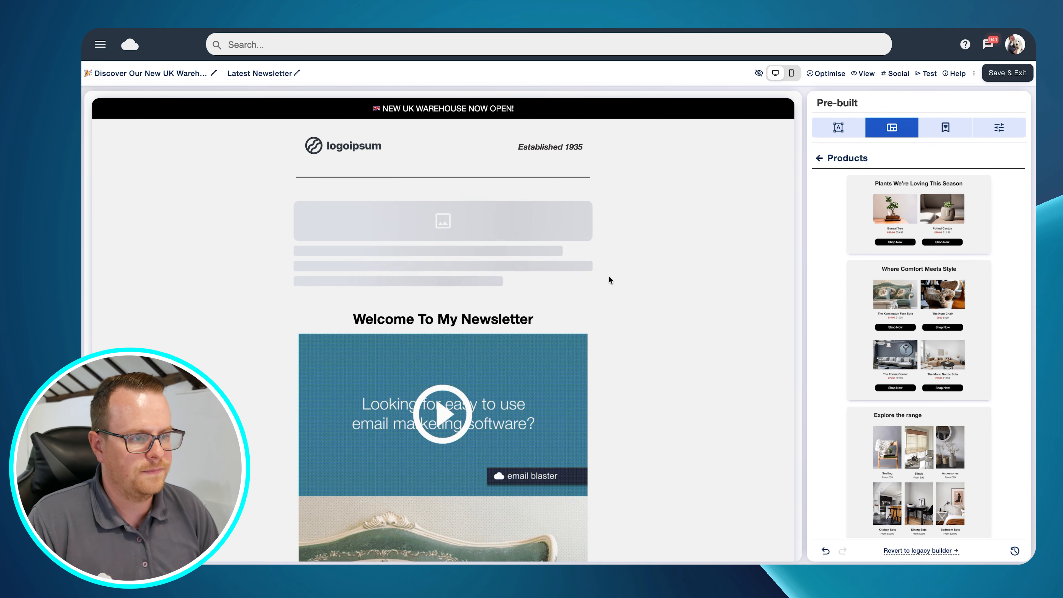
scroll(638, 291, "down", 2)
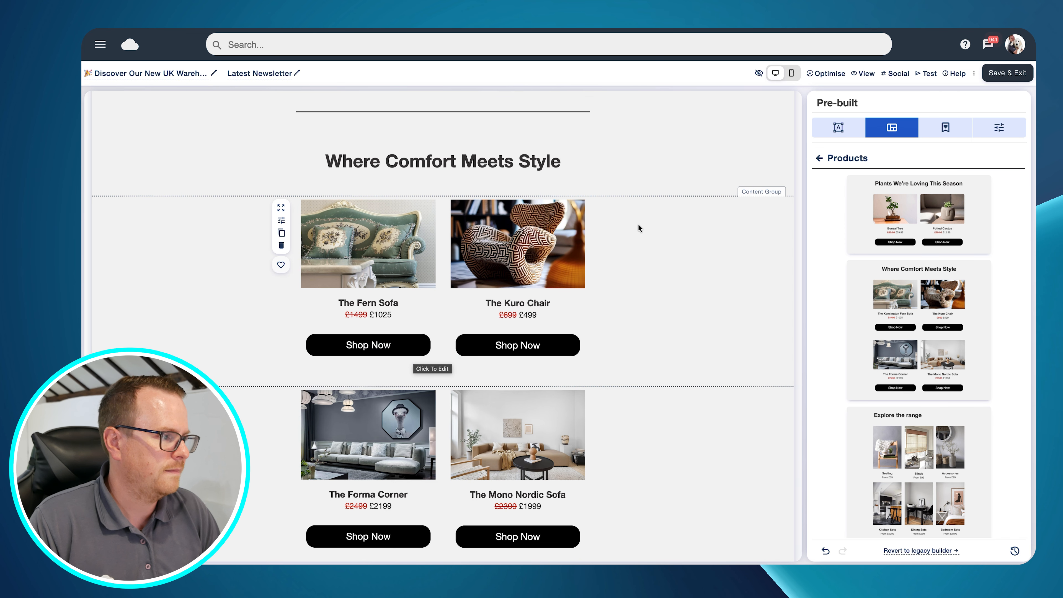
left_click(820, 160)
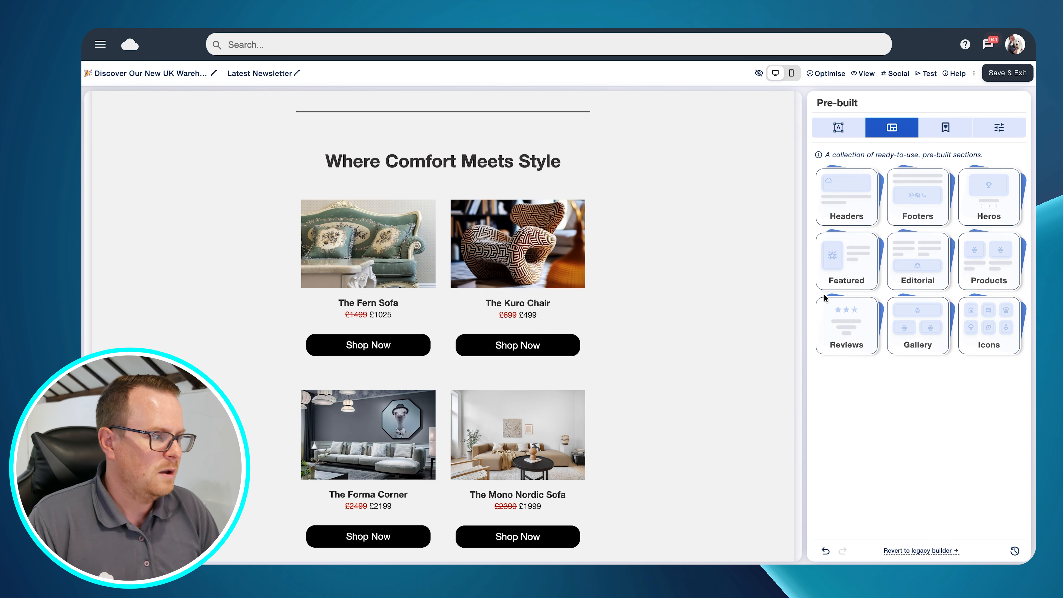
Look through the pre-built gallery sections and return to the section categories
left_click(909, 330)
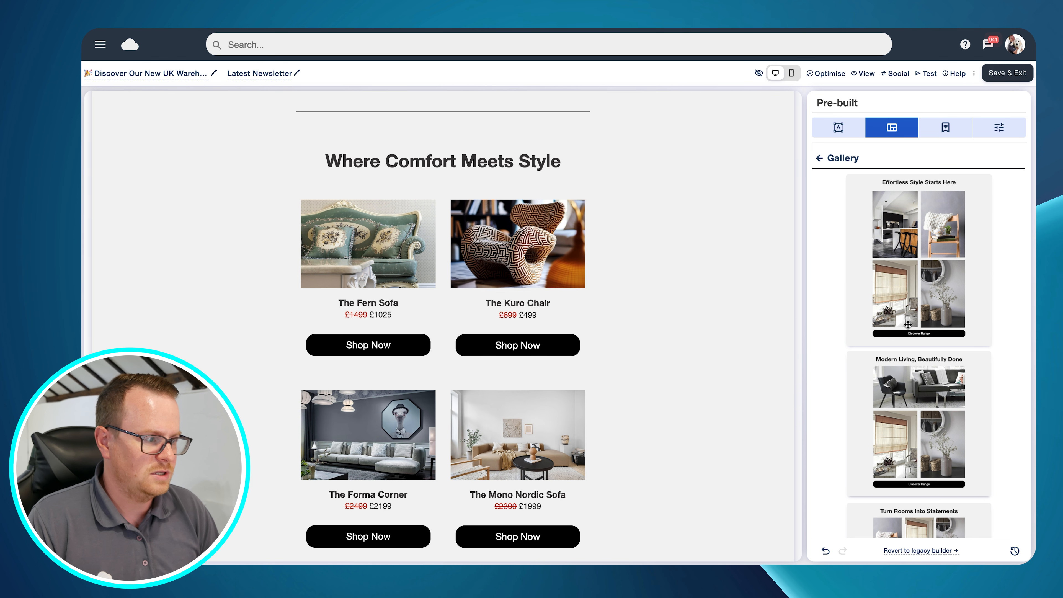
scroll(908, 325, "down", 5)
scroll(908, 293, "up", 5)
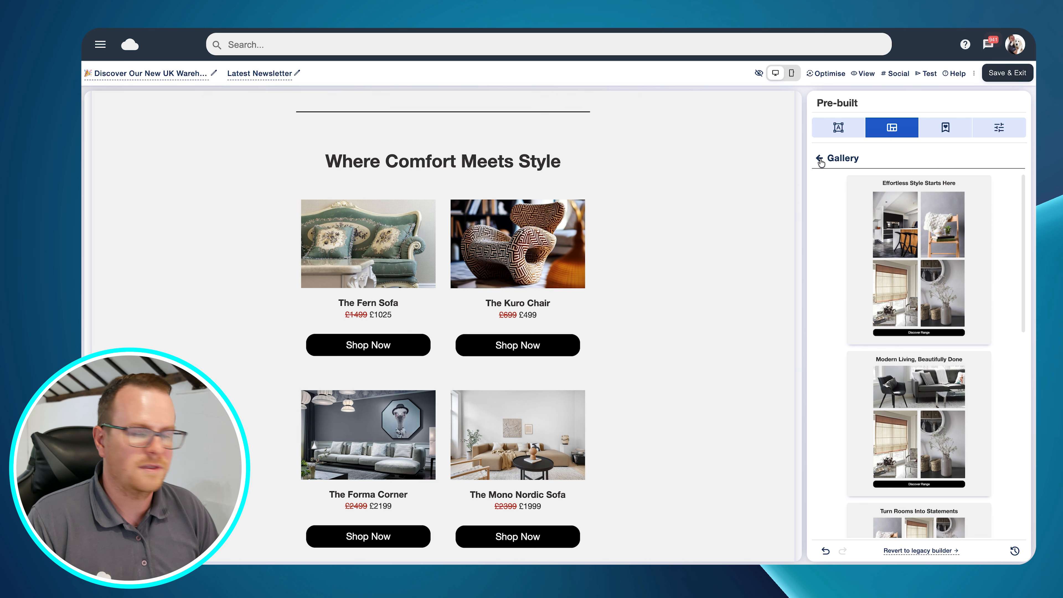
left_click(843, 157)
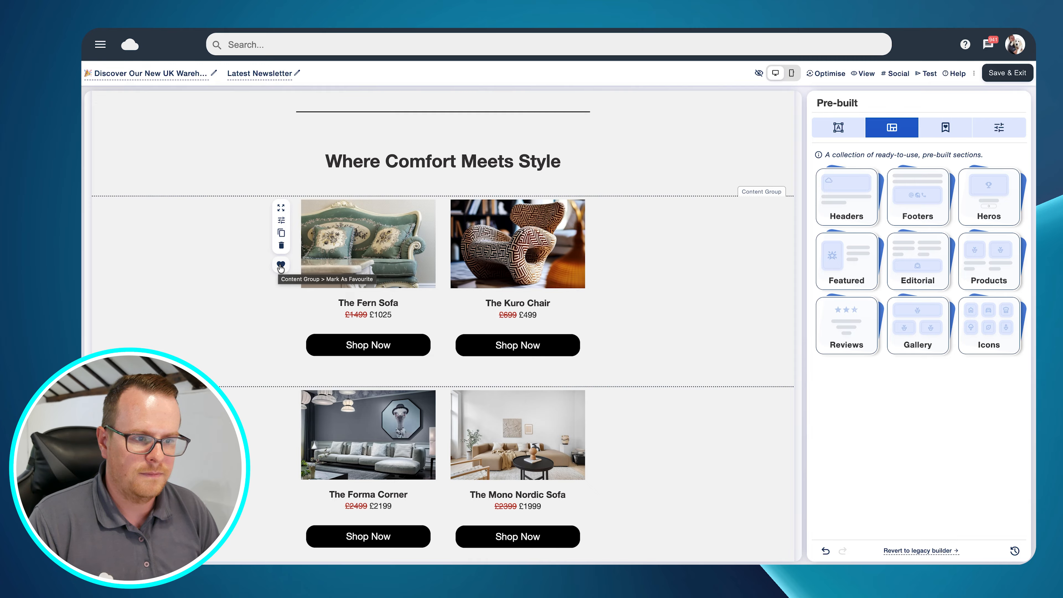
Save the content group with the Fern Sofa and Kuro Chair as a favourite with the short name "Product Box"
left_click(281, 266)
left_click(521, 292)
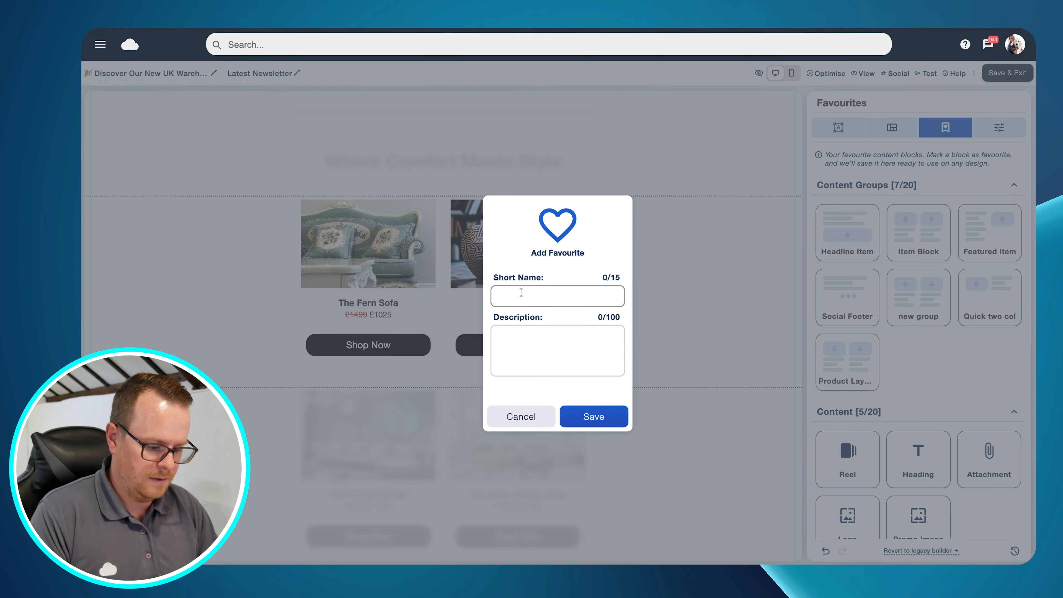
type("Produc")
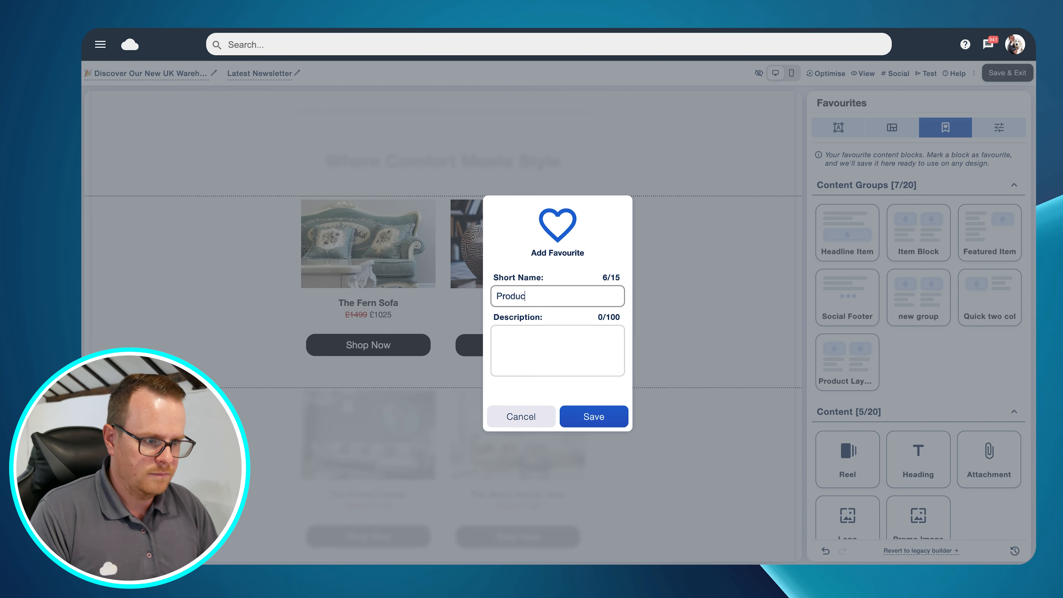
type("t Box")
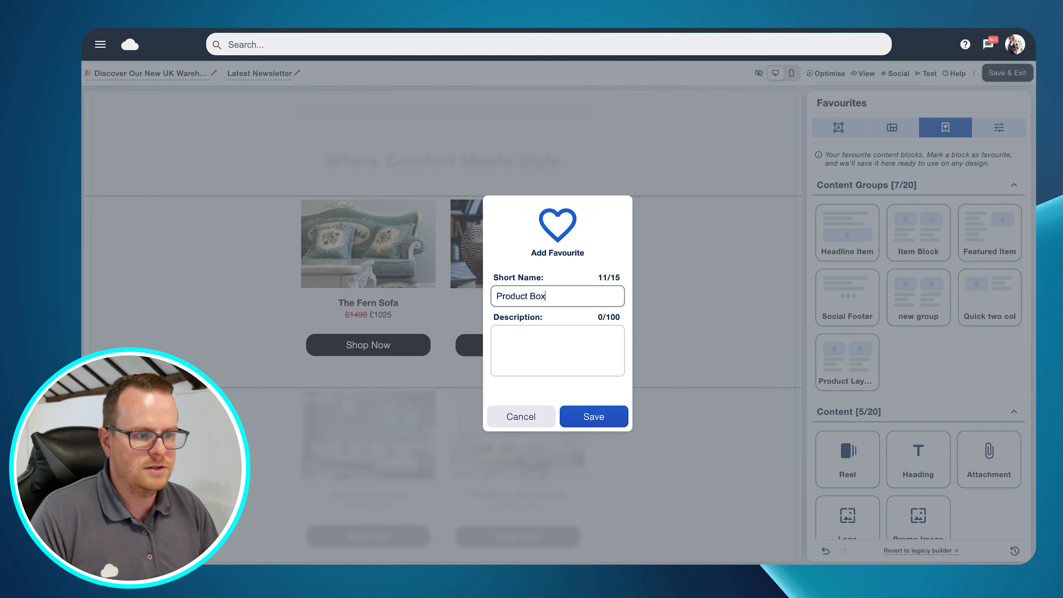
left_click(543, 357)
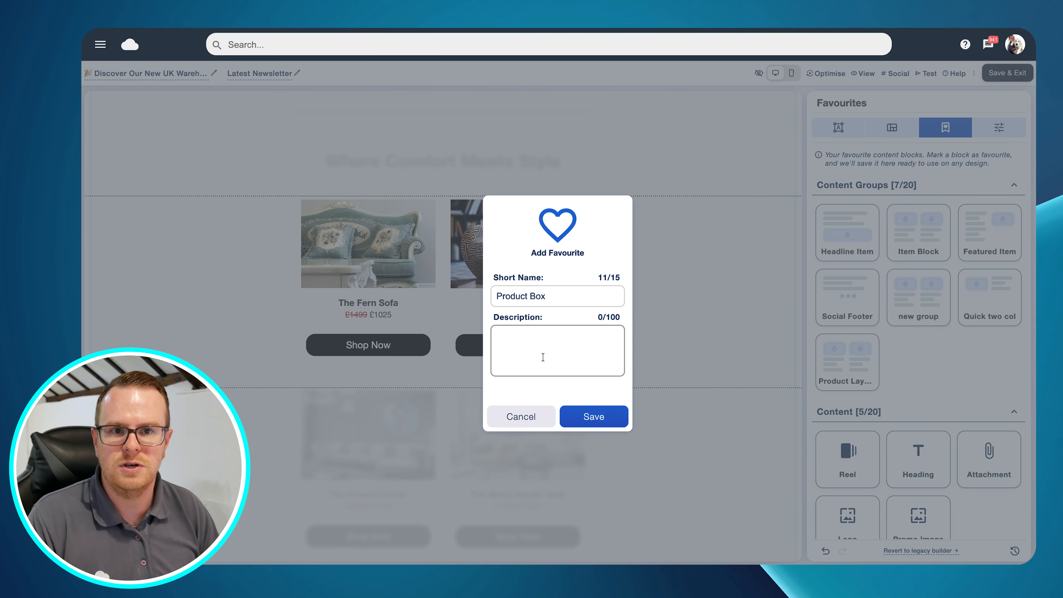
left_click(598, 421)
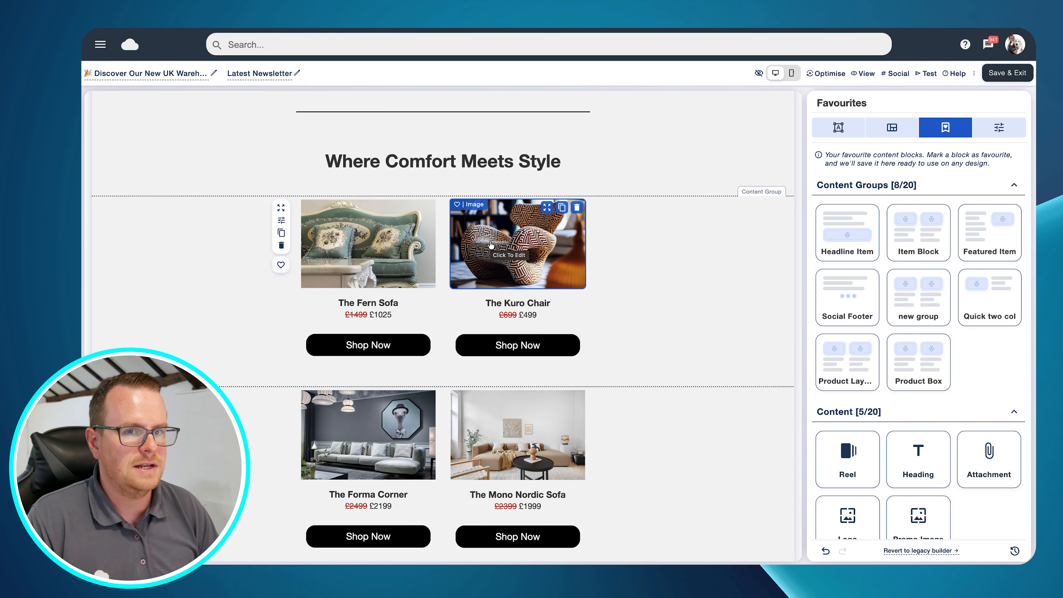
Save the Kuro Chair image as a favourite with the short name "Product Chair"
left_click(457, 204)
left_click(528, 301)
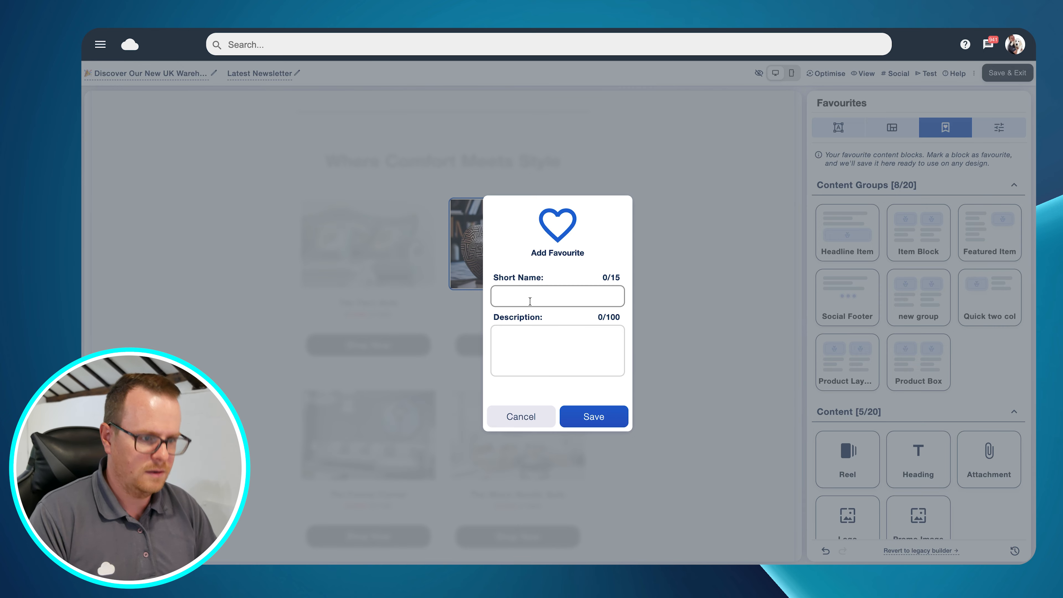
type("Produc")
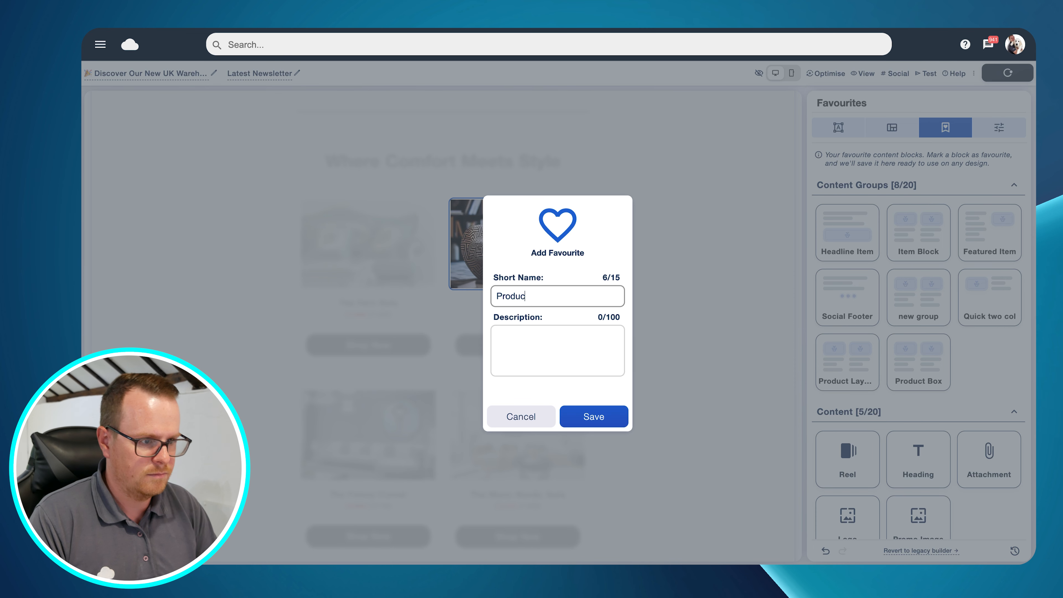
type("t Chair")
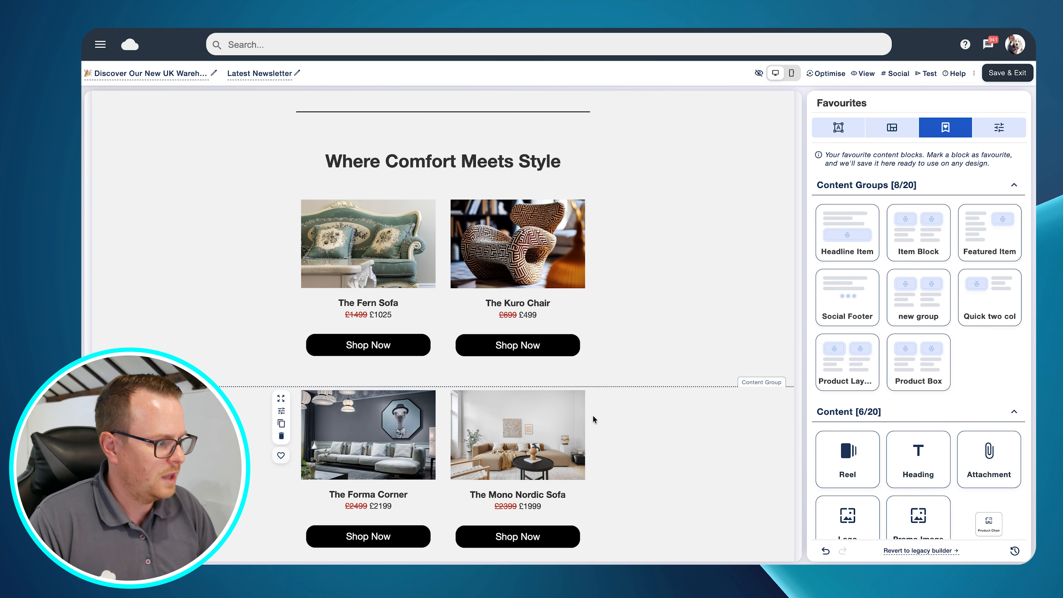
left_click(594, 416)
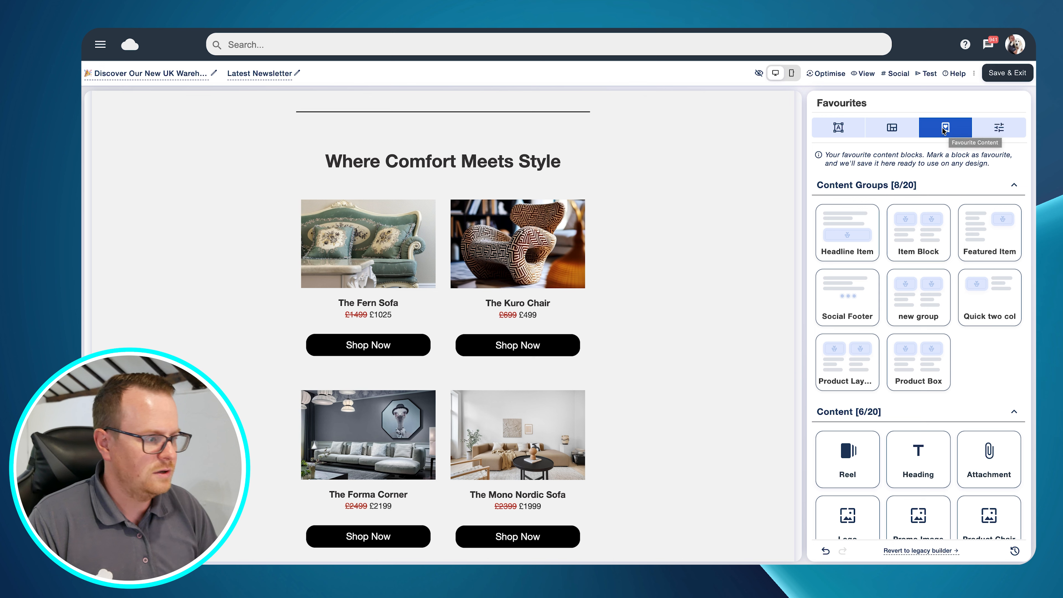
Insert the favourite "Product Box" content group directly below the Fern Sofa and Kuro Chair row
scroll(920, 332, "down", 1)
scroll(920, 332, "down", 1)
left_click_drag(921, 348, 481, 360)
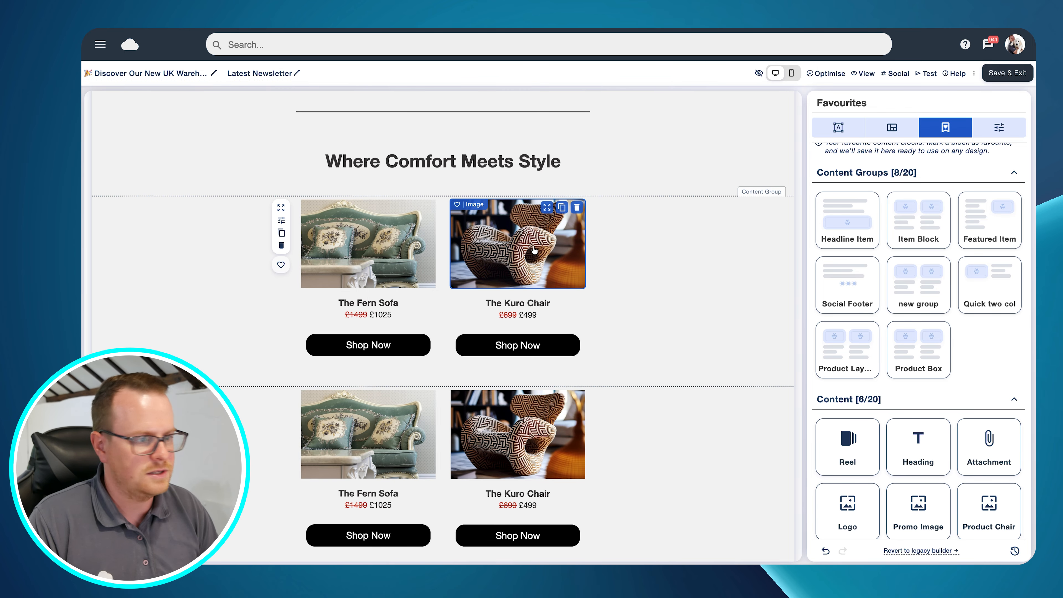
Add the favourite "Product Chair" image beneath the first Kuro Chair image and delete it again
left_click_drag(982, 518, 540, 294)
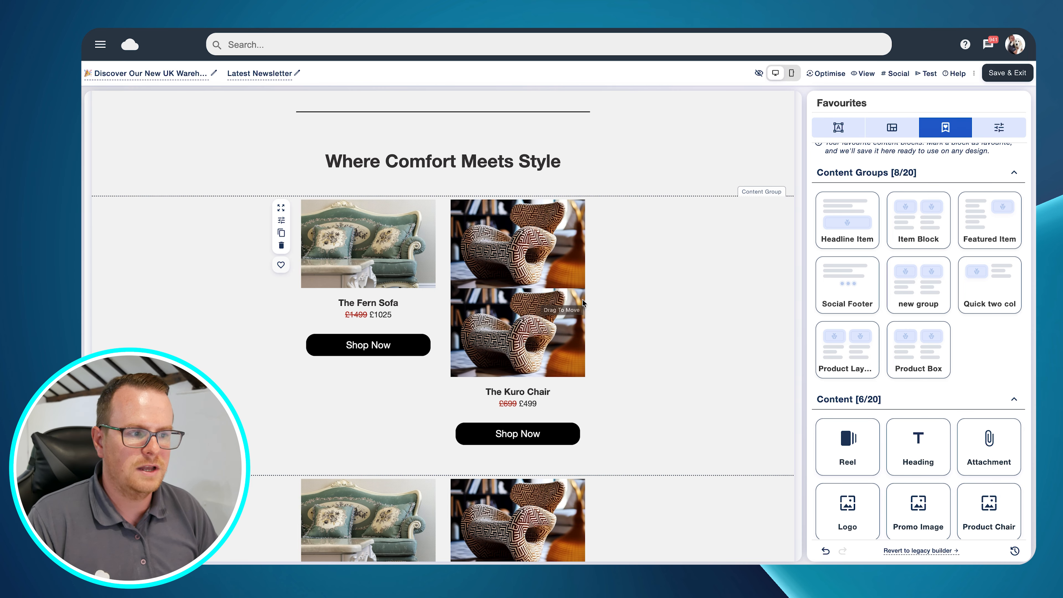
left_click(577, 297)
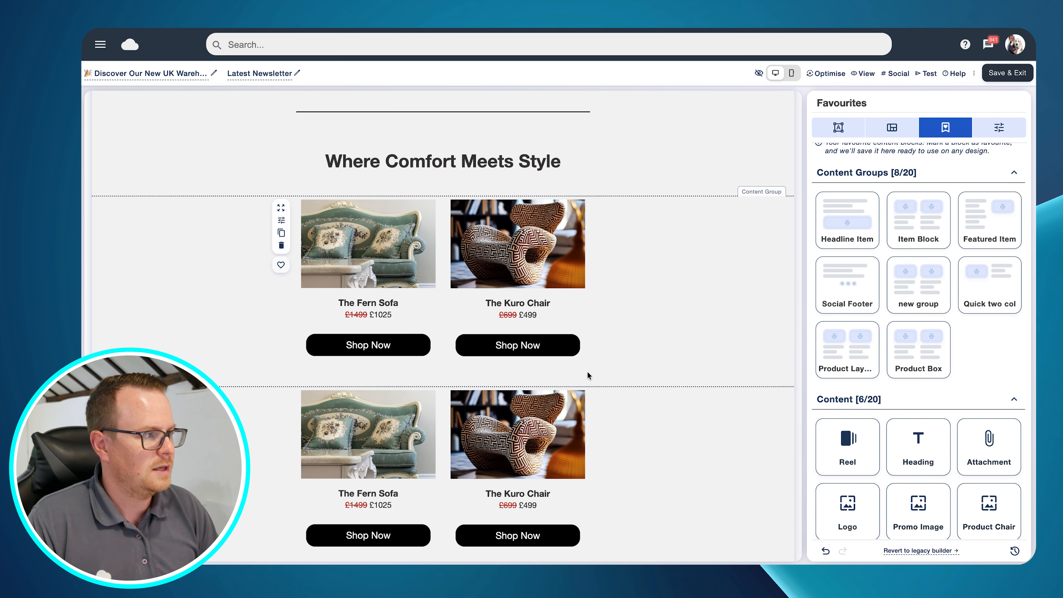
In the design settings, try a content width of 579px and reset the width to its default
left_click(1001, 129)
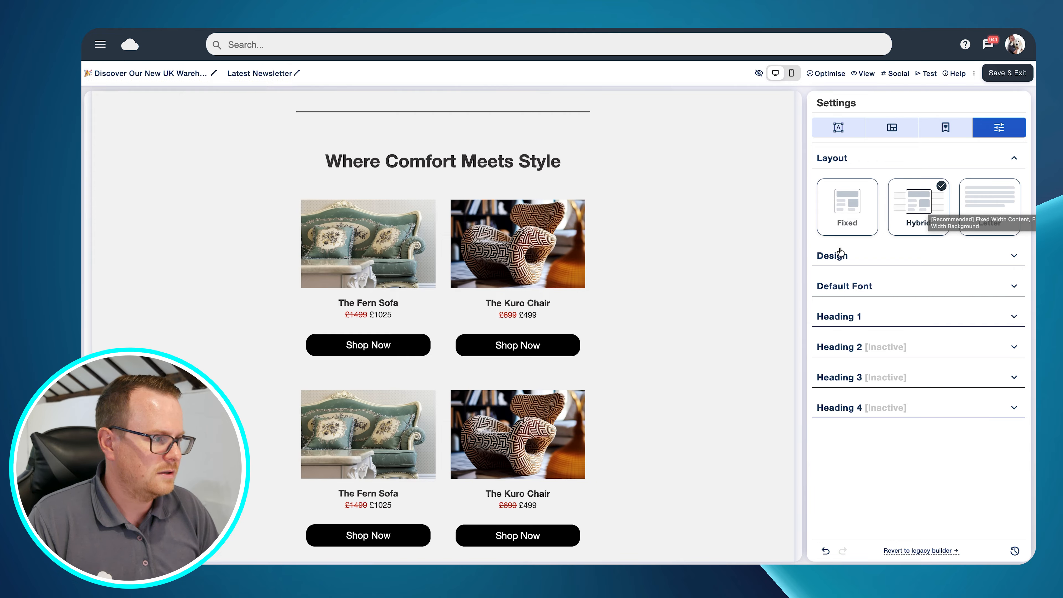
left_click(832, 257)
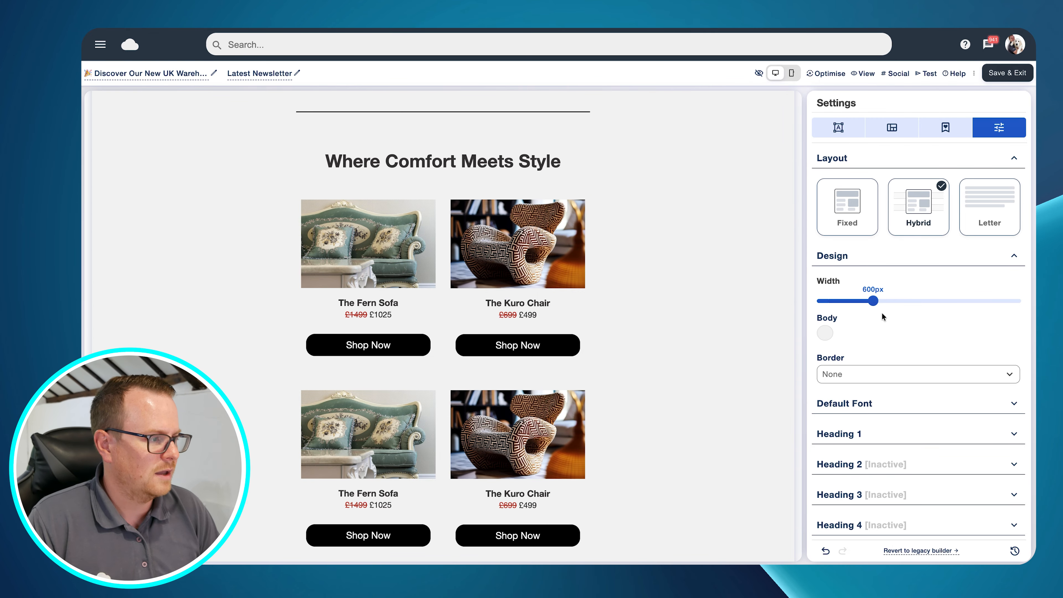
mouse_move(875, 306)
left_mouse_down()
mouse_move(910, 301)
mouse_move(864, 298)
left_mouse_up()
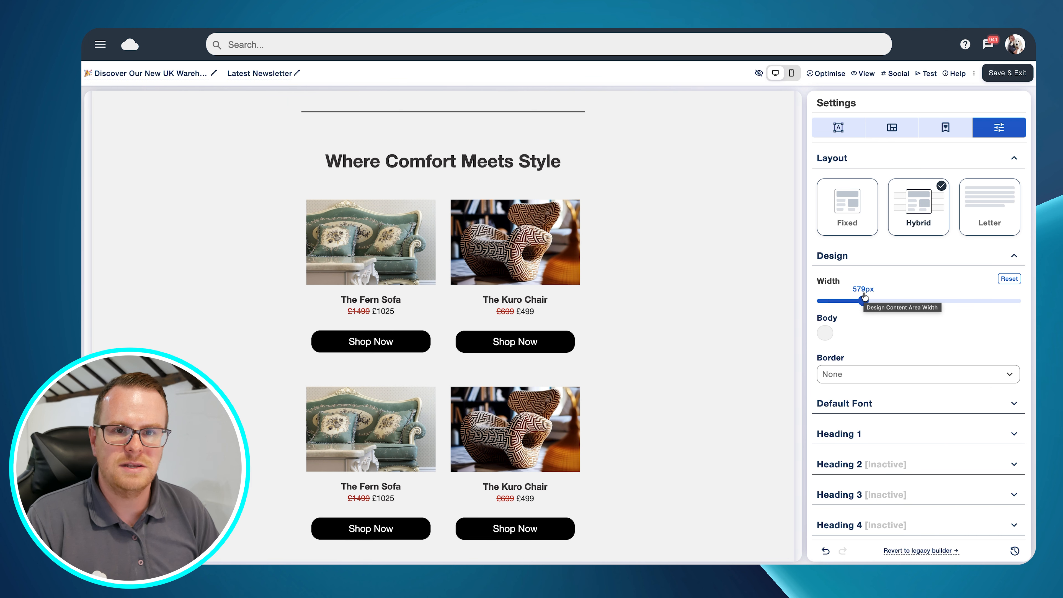
left_click(1010, 279)
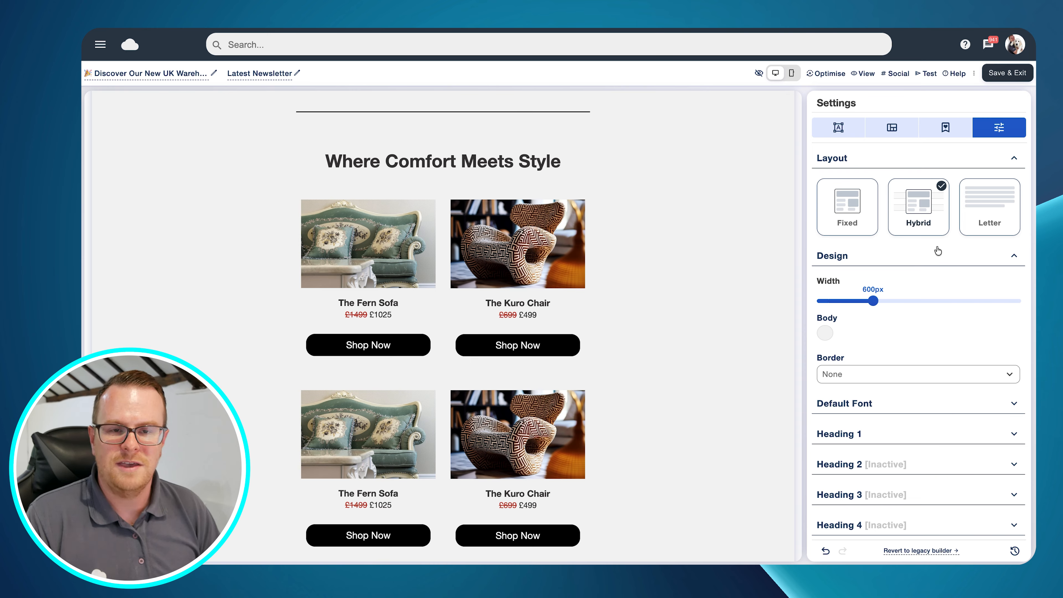